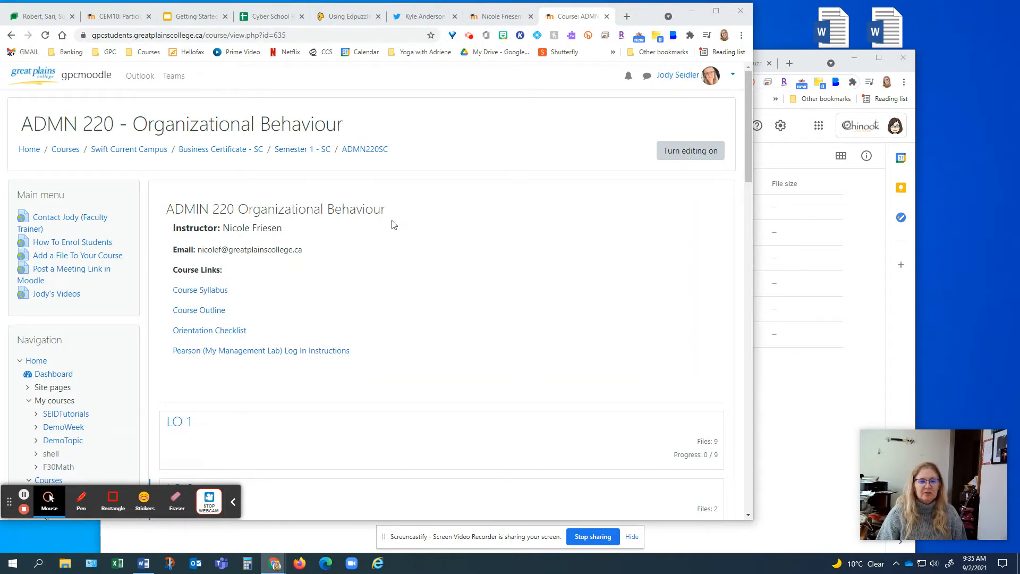
# Open the LO 1 section of the ADMN 220 course and turn editing on
pyautogui.scroll(-4, 394, 231)
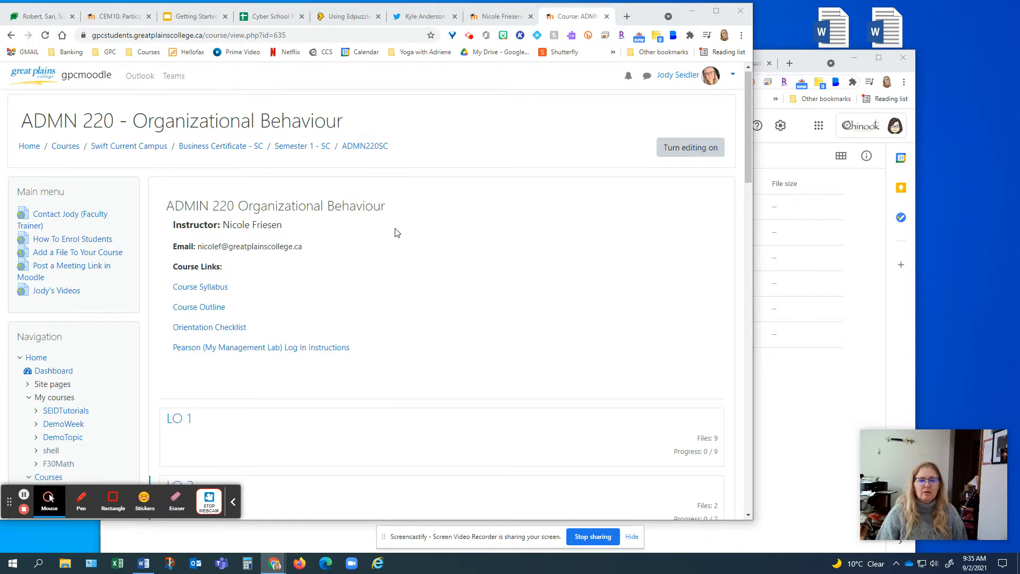
pyautogui.click(181, 212)
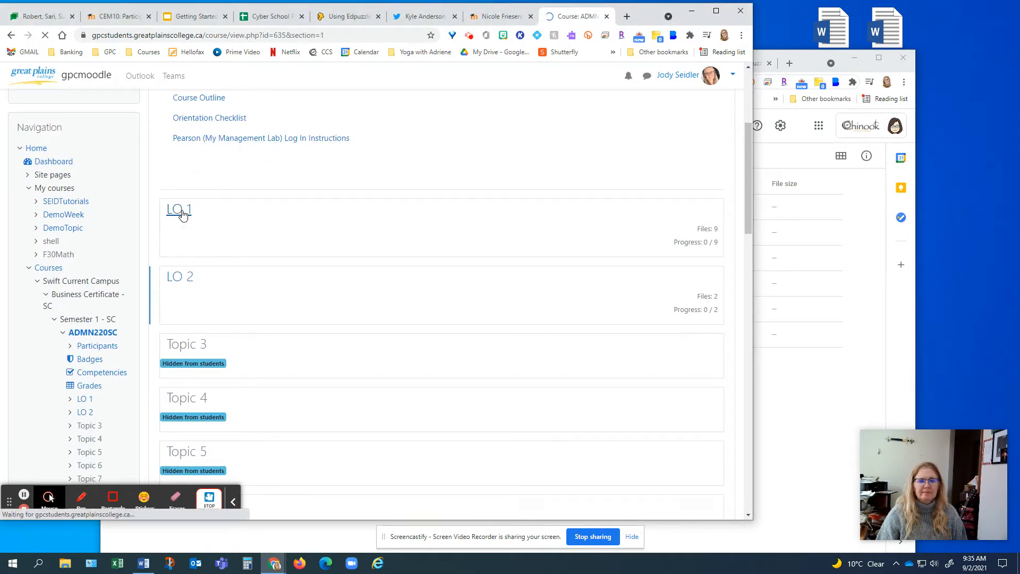
pyautogui.scroll(-3, 266, 231)
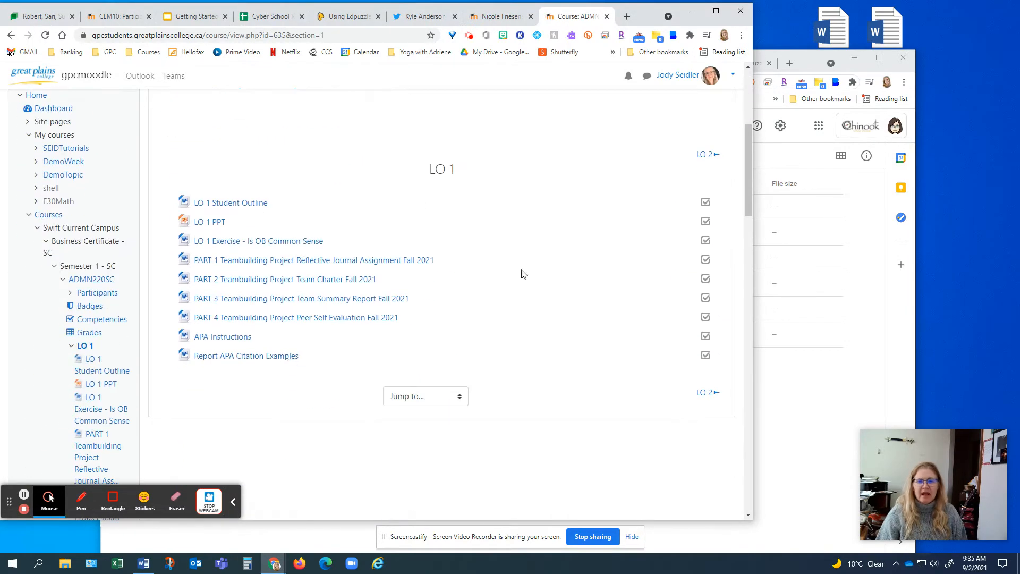
pyautogui.scroll(5, 485, 292)
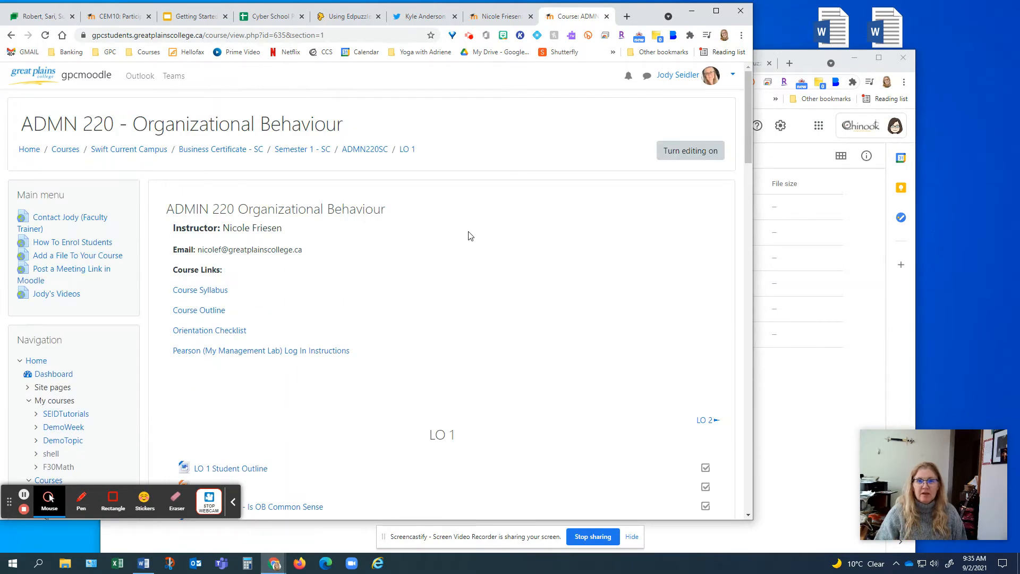
pyautogui.click(668, 154)
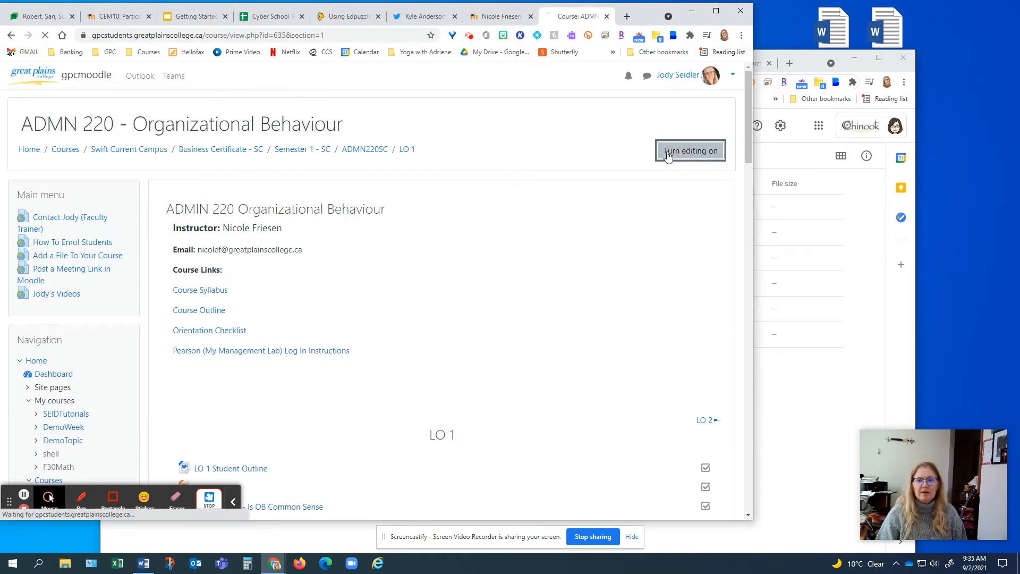
# Start adding a new Assignment activity to the LO 1 section, choosing it from the starred activities
pyautogui.scroll(-7, 601, 181)
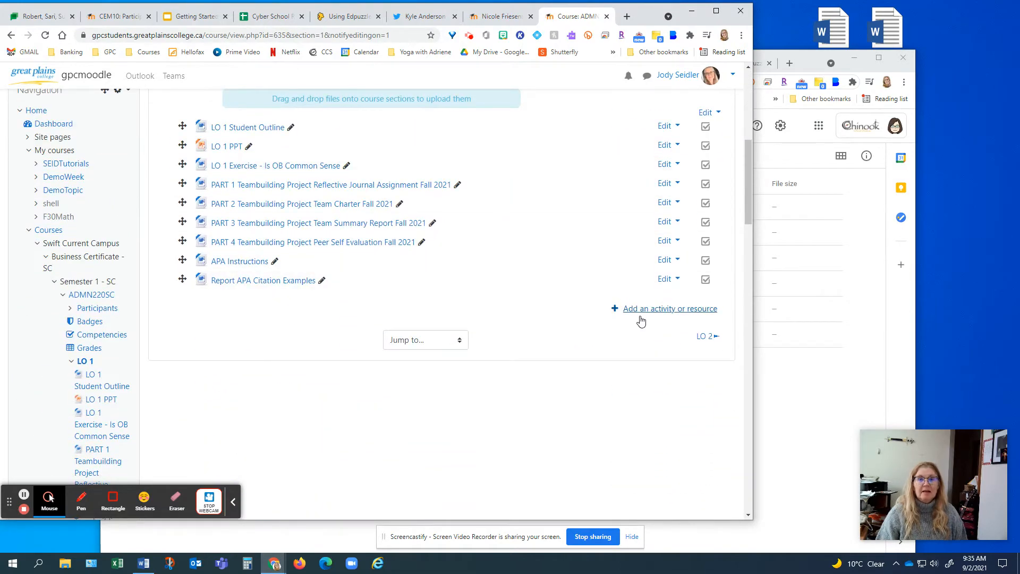
pyautogui.scroll(4, 663, 275)
pyautogui.click(651, 258)
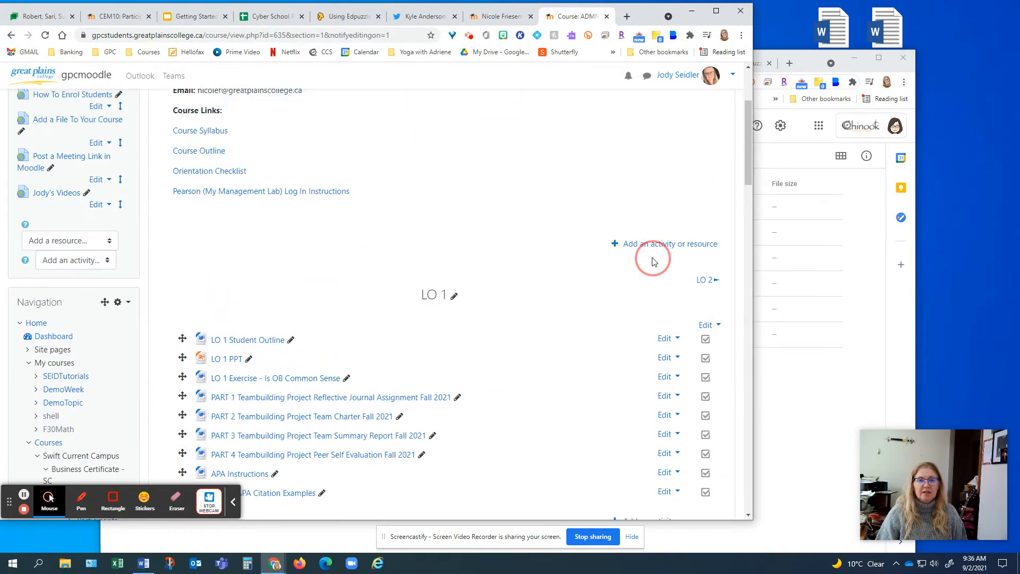
pyautogui.scroll(-2, 609, 303)
pyautogui.scroll(-2, 609, 303)
pyautogui.click(646, 323)
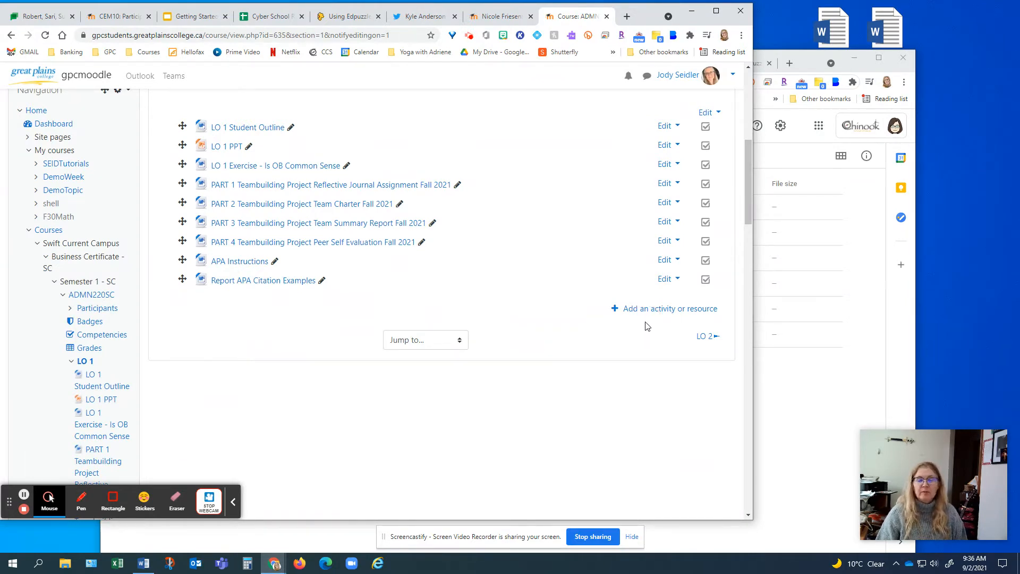
pyautogui.click(172, 265)
pyautogui.click(643, 316)
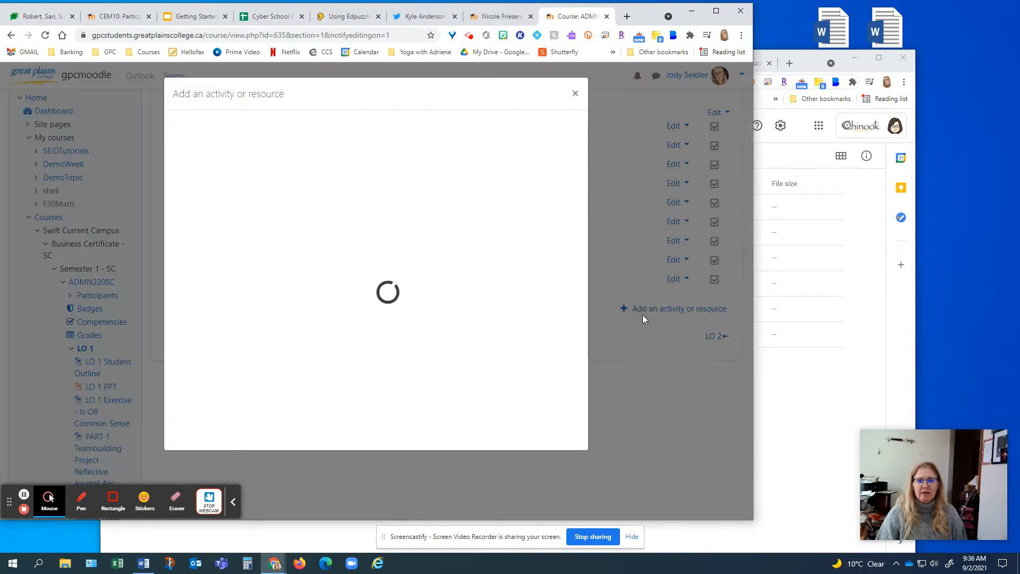
pyautogui.click(232, 160)
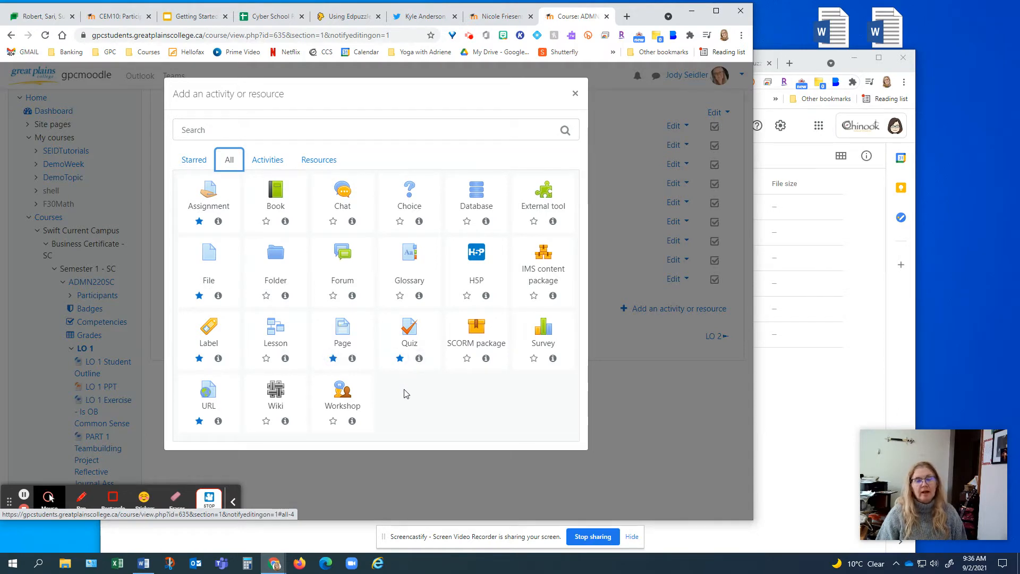
pyautogui.click(193, 157)
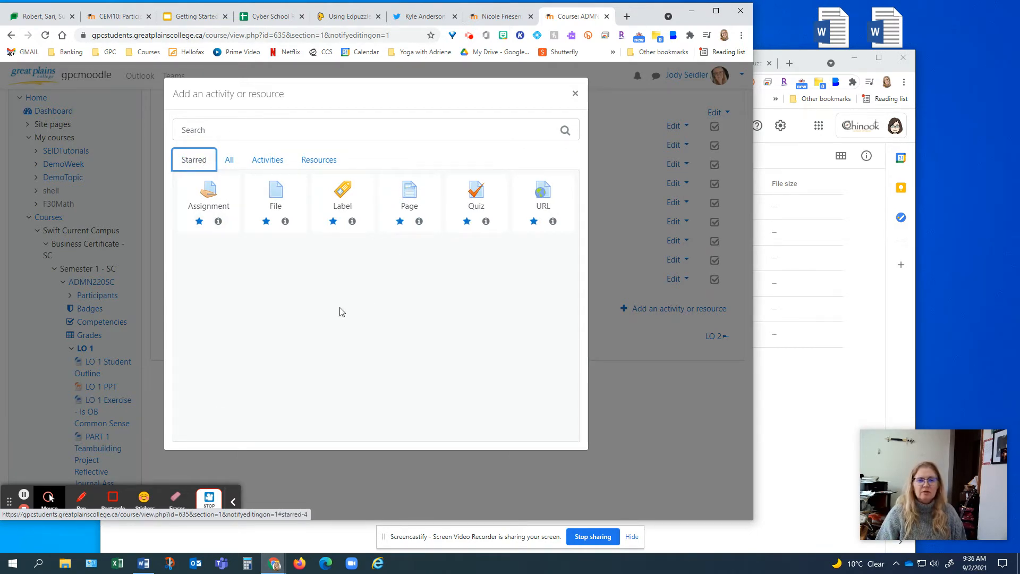
pyautogui.click(197, 197)
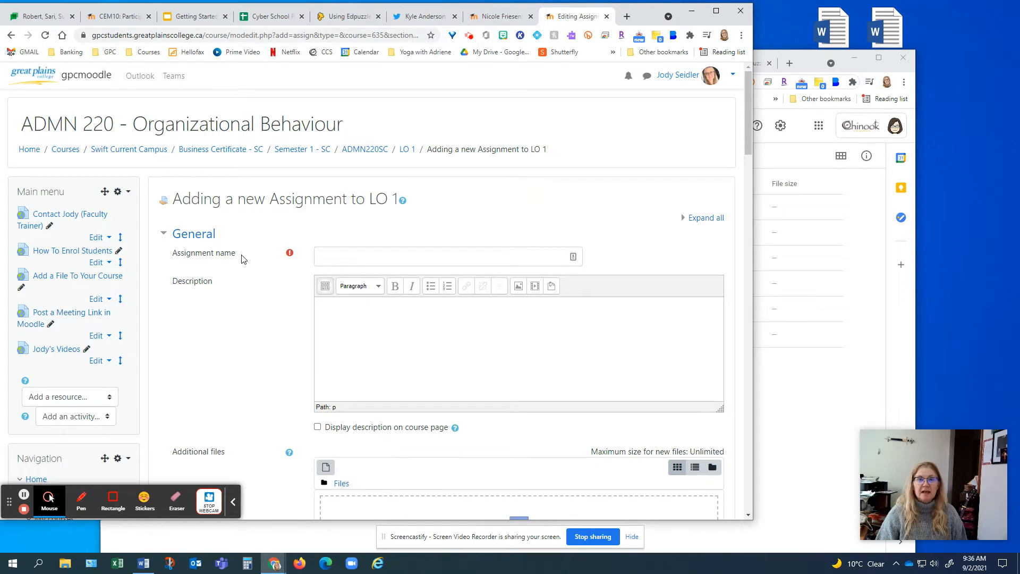
# Name the new assignment "Assignment #1"
pyautogui.click(360, 254)
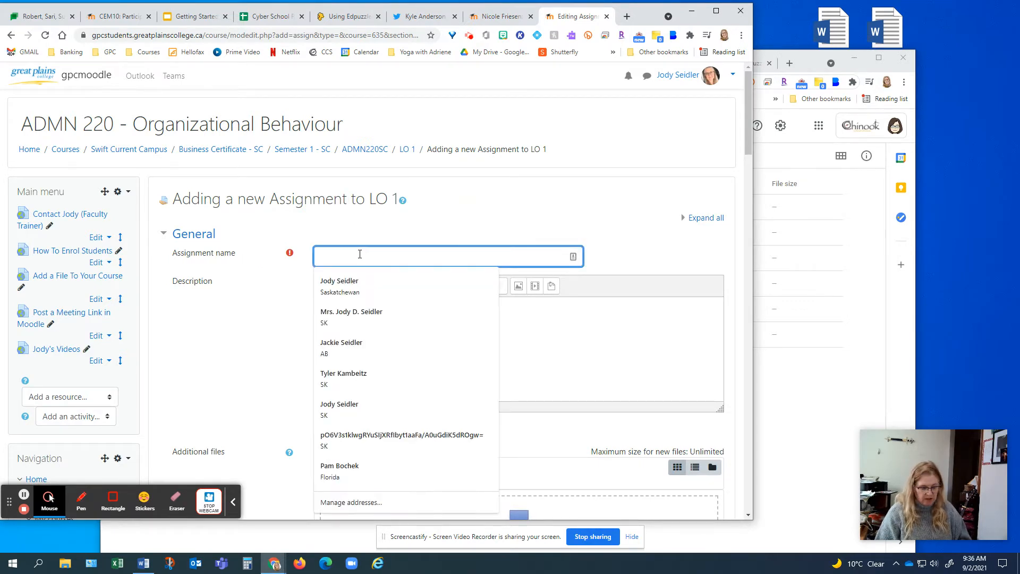
pyautogui.write('T')
pyautogui.press('BackSpace')
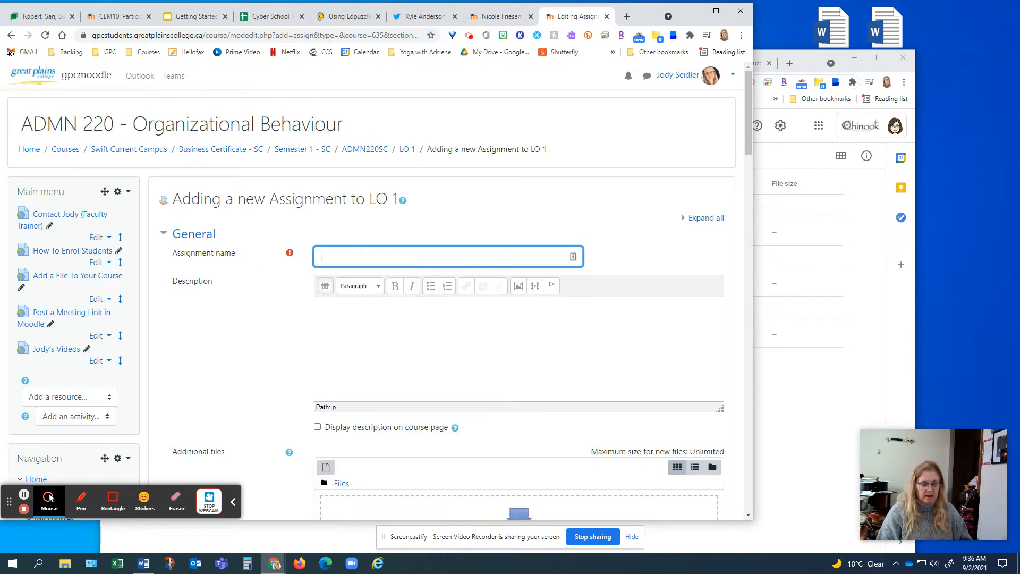
pyautogui.write('Assignment ')
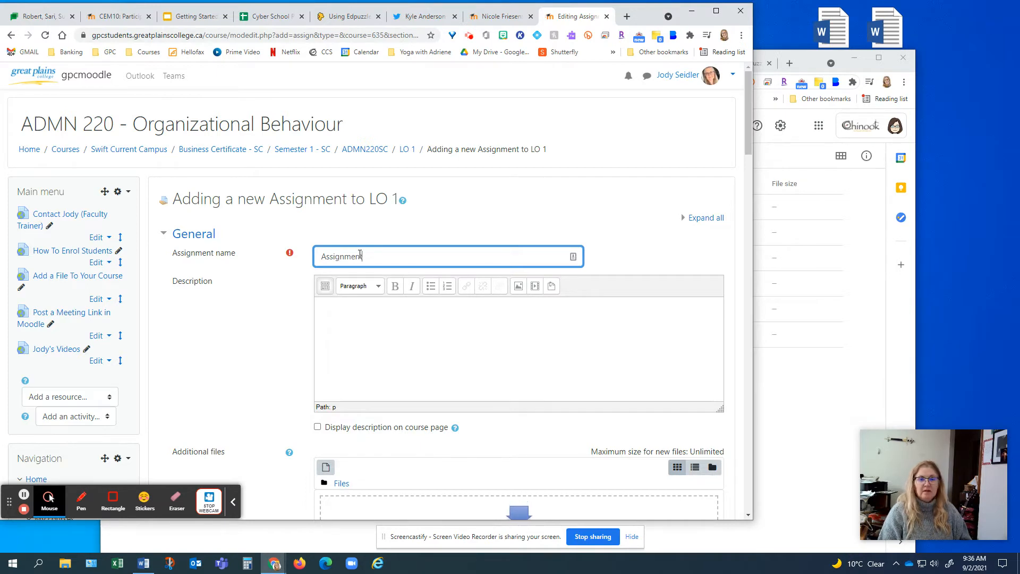
pyautogui.write('#1')
# Enter "Hand in assignment 1 here." as the assignment's description
pyautogui.scroll(-3, 401, 213)
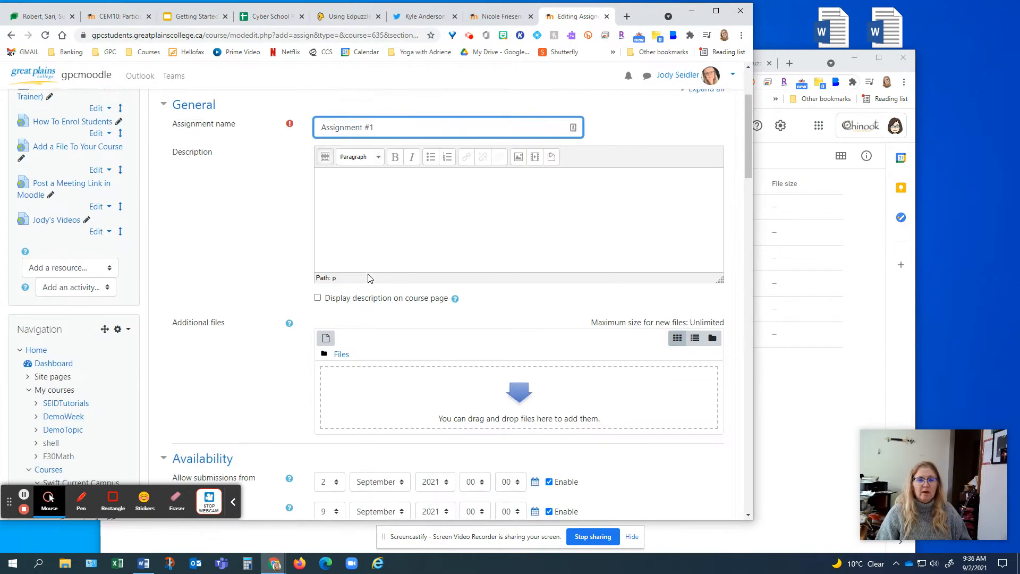
pyautogui.click(401, 192)
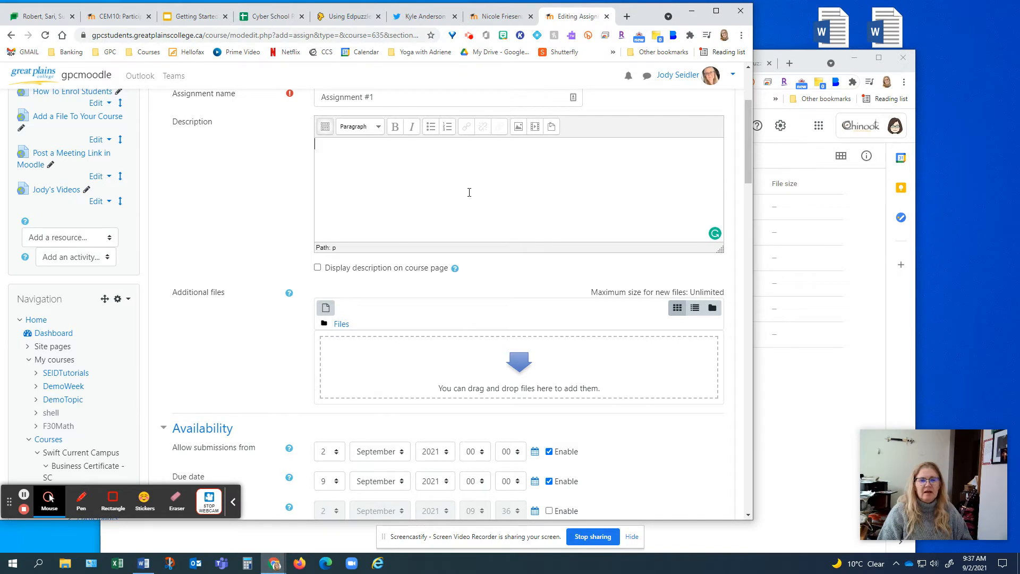
pyautogui.write('d in ')
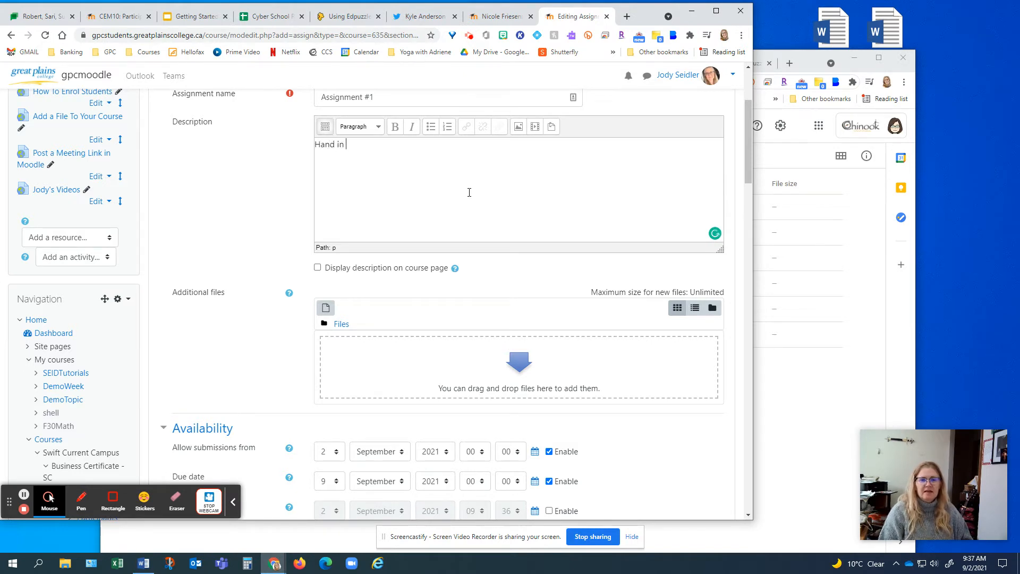
pyautogui.write('assignment 1 here.')
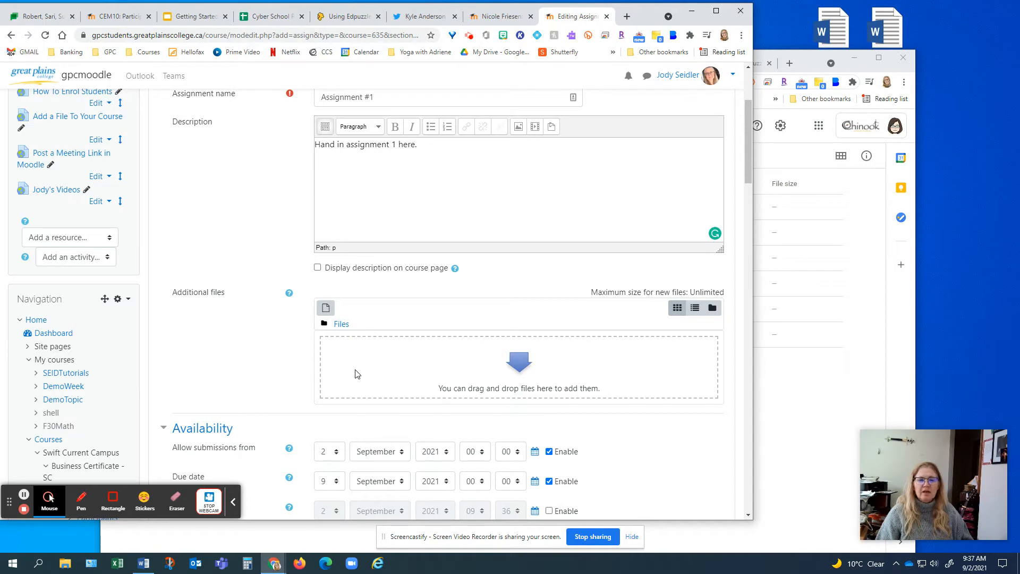
pyautogui.click(281, 350)
pyautogui.moveTo(281, 351); pyautogui.dragTo(251, 353)
pyautogui.moveTo(435, 147); pyautogui.dragTo(352, 172)
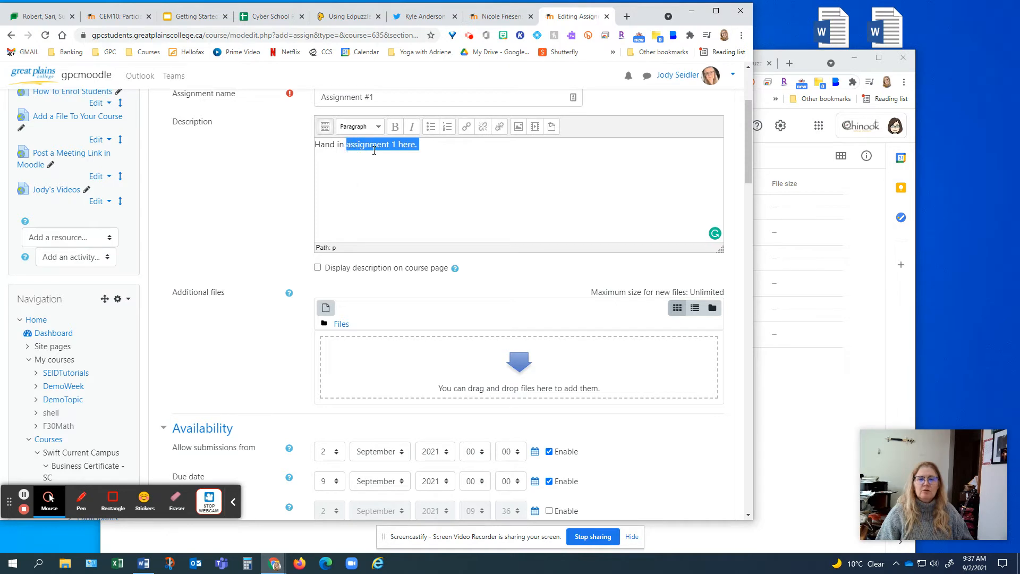
pyautogui.click(466, 126)
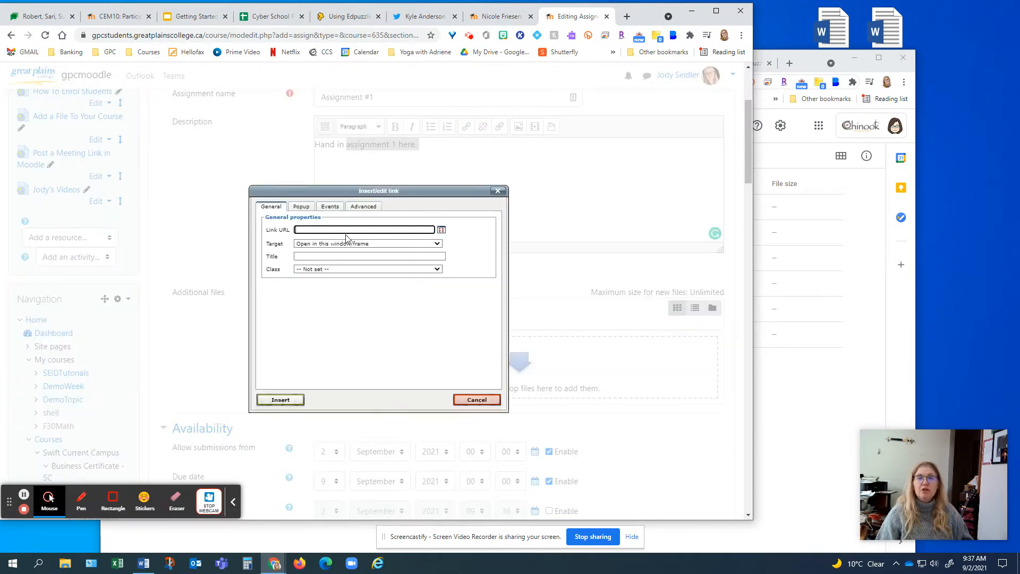
pyautogui.click(498, 191)
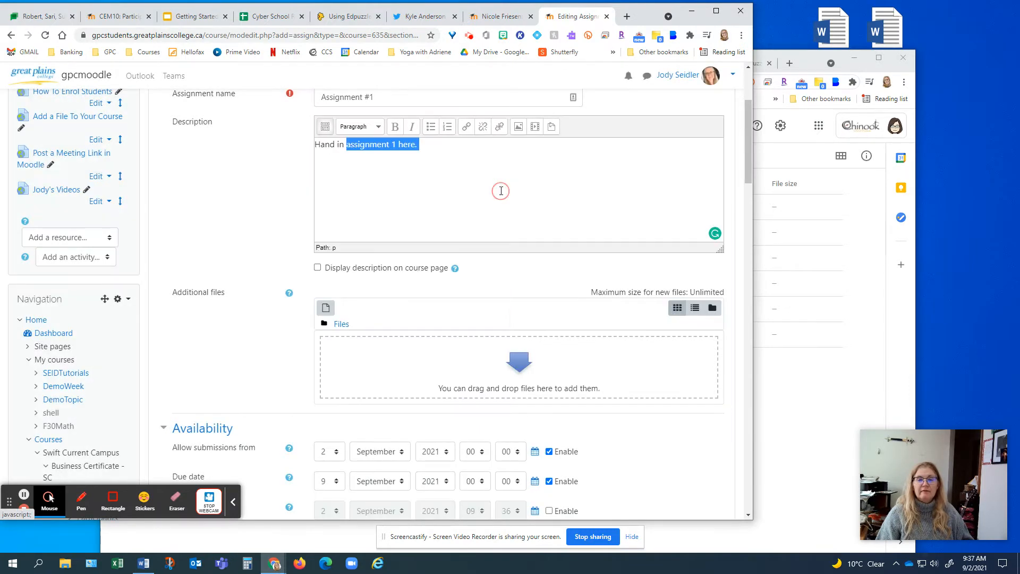
pyautogui.click(390, 175)
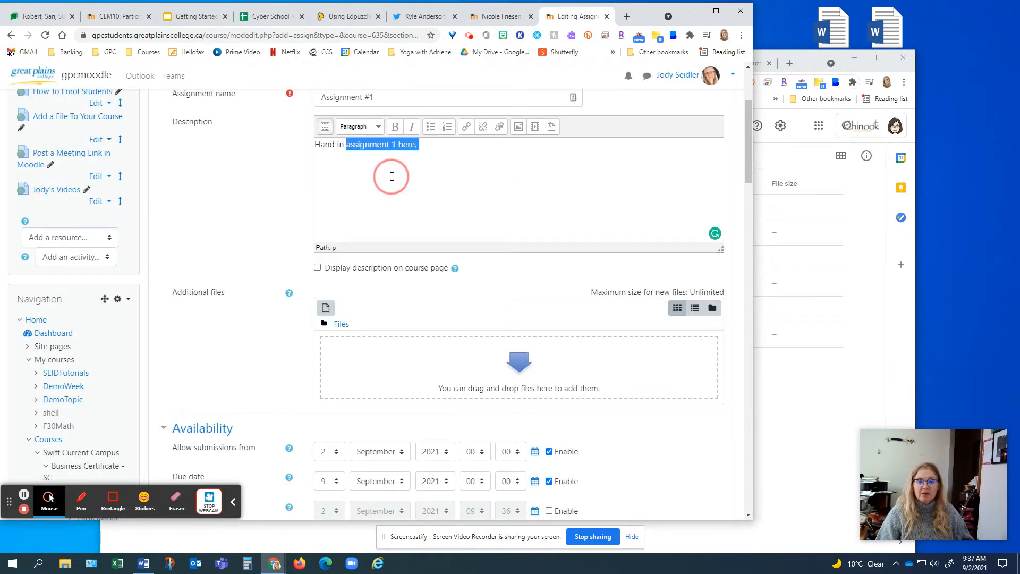
pyautogui.click(409, 146)
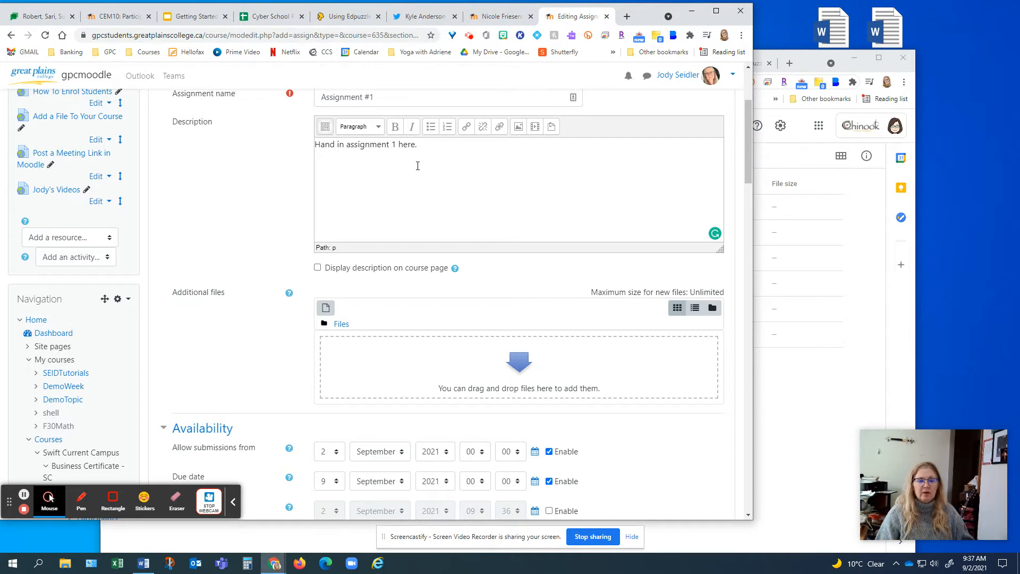
# Disable the grading reminder, the submission start date and the due date in the assignment's availability settings
pyautogui.scroll(-4, 439, 181)
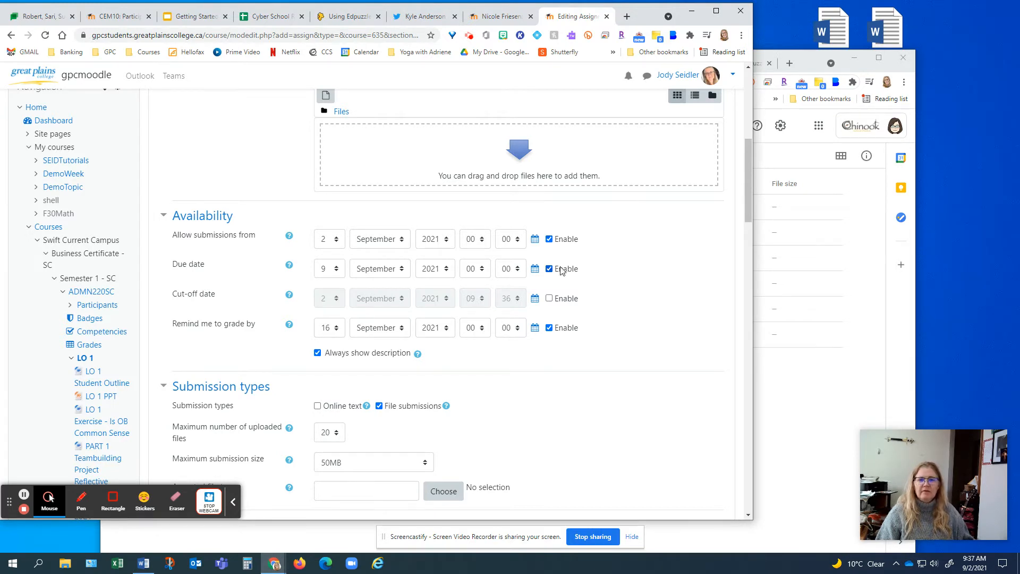
pyautogui.click(550, 329)
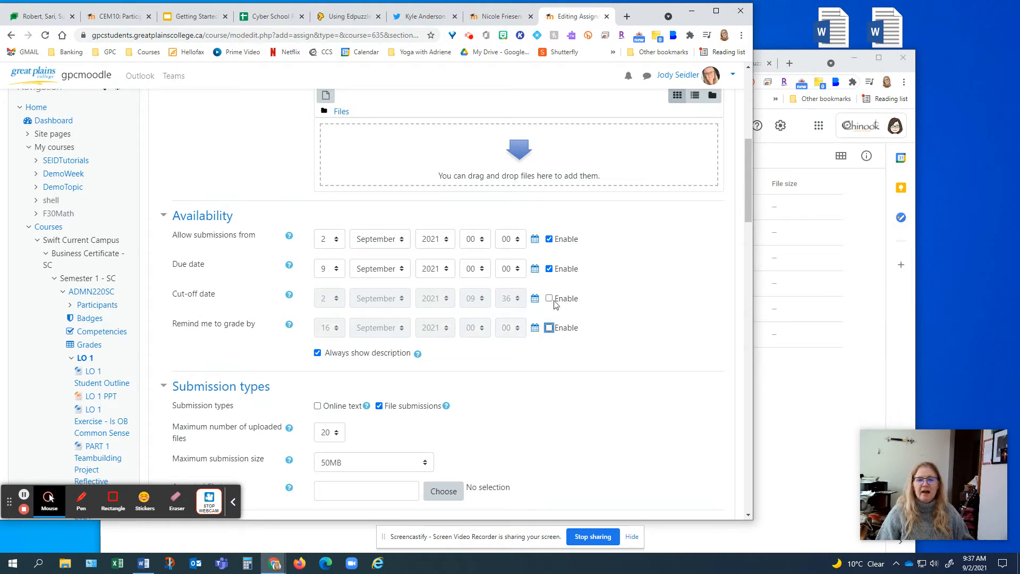
pyautogui.click(549, 239)
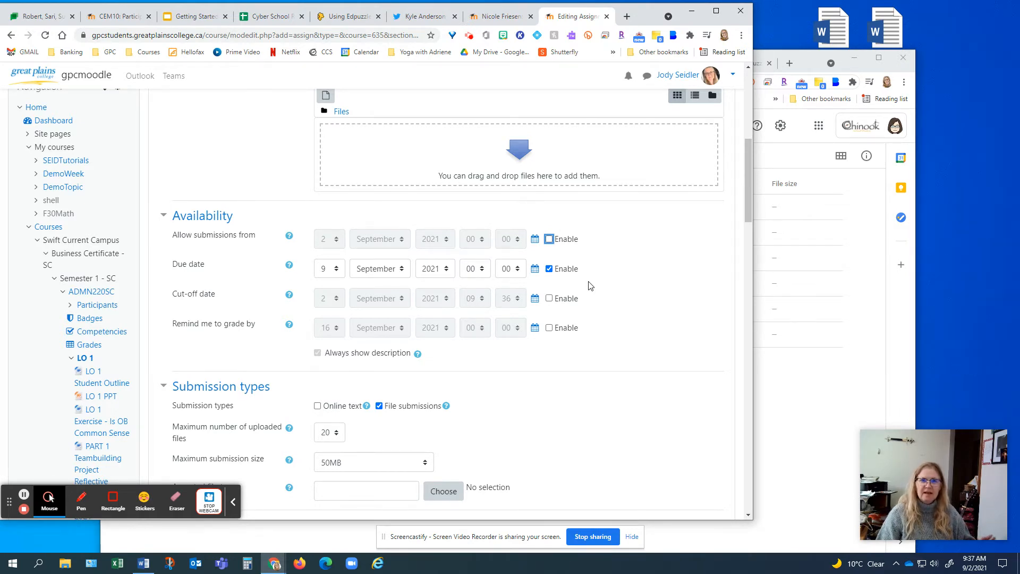
pyautogui.click(550, 270)
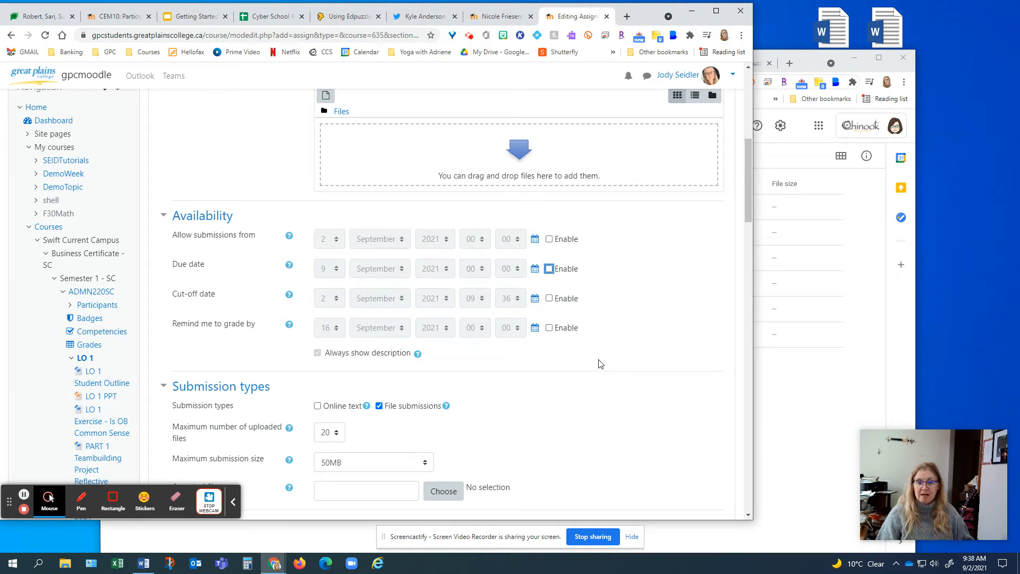
pyautogui.scroll(-2, 600, 361)
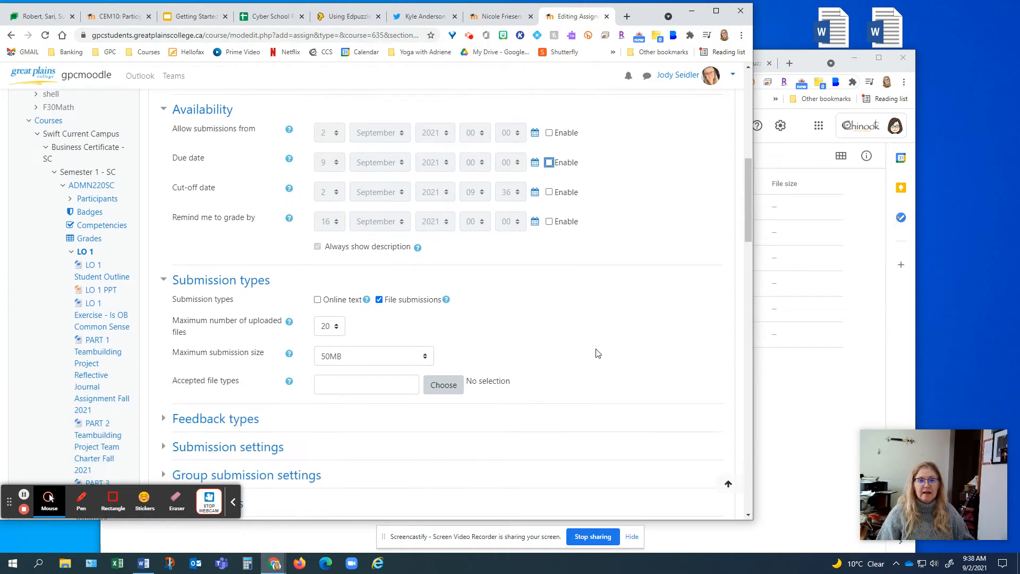
pyautogui.moveTo(179, 159); pyautogui.dragTo(205, 159)
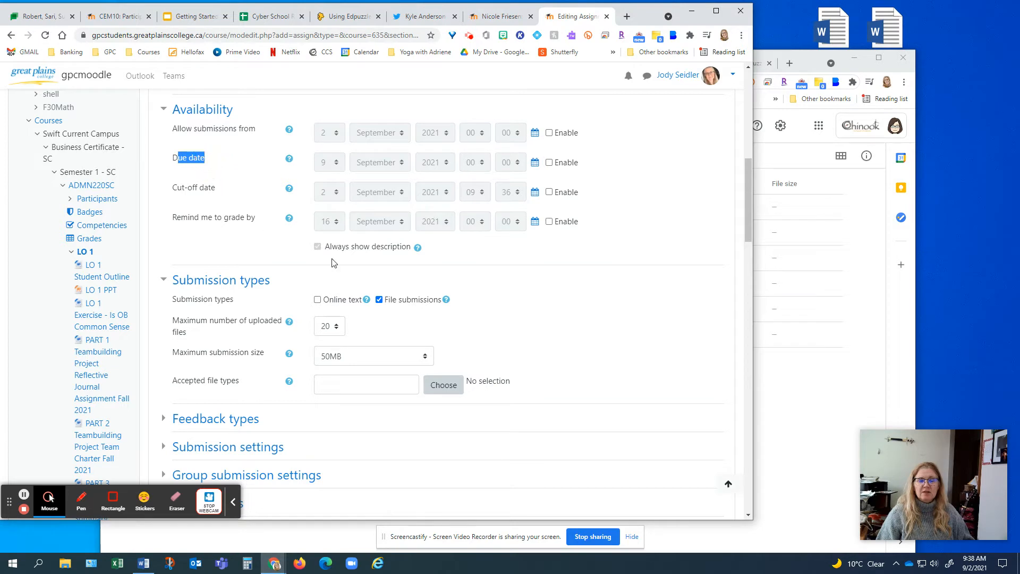
pyautogui.click(570, 304)
# Set the maximum number of uploaded files for the assignment's submissions to 1
pyautogui.scroll(-1, 558, 303)
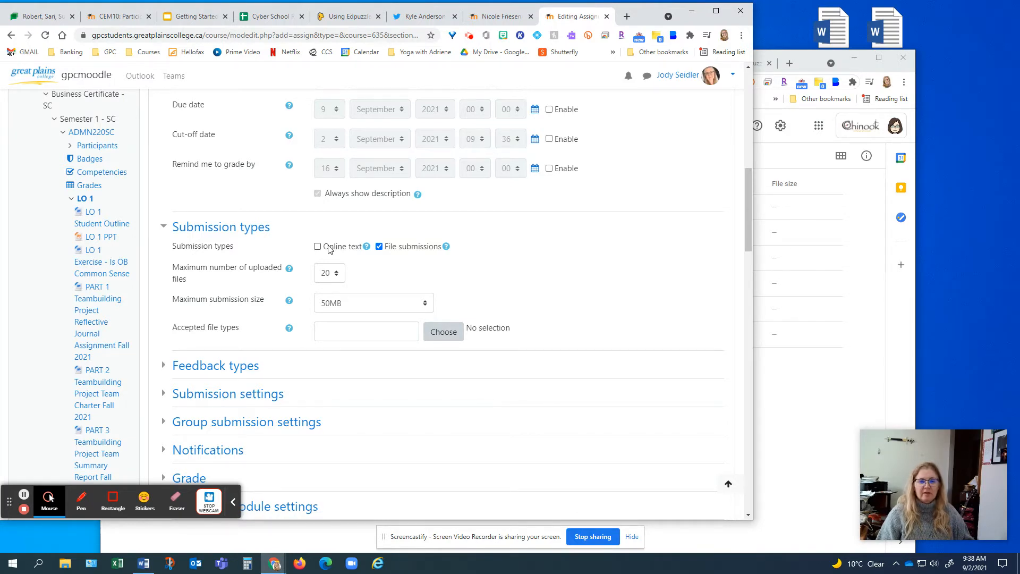
pyautogui.scroll(-1, 329, 249)
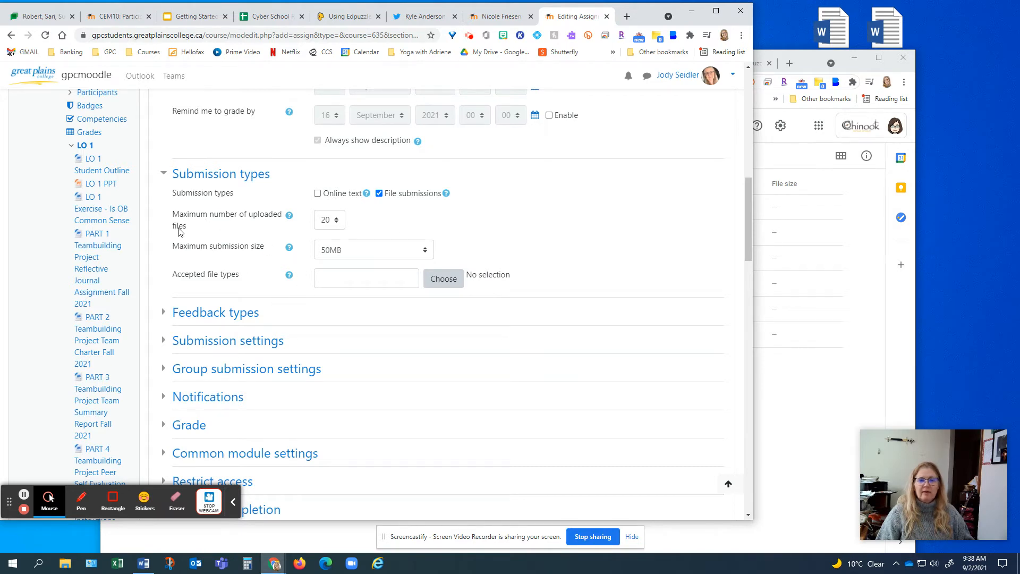
pyautogui.click(337, 222)
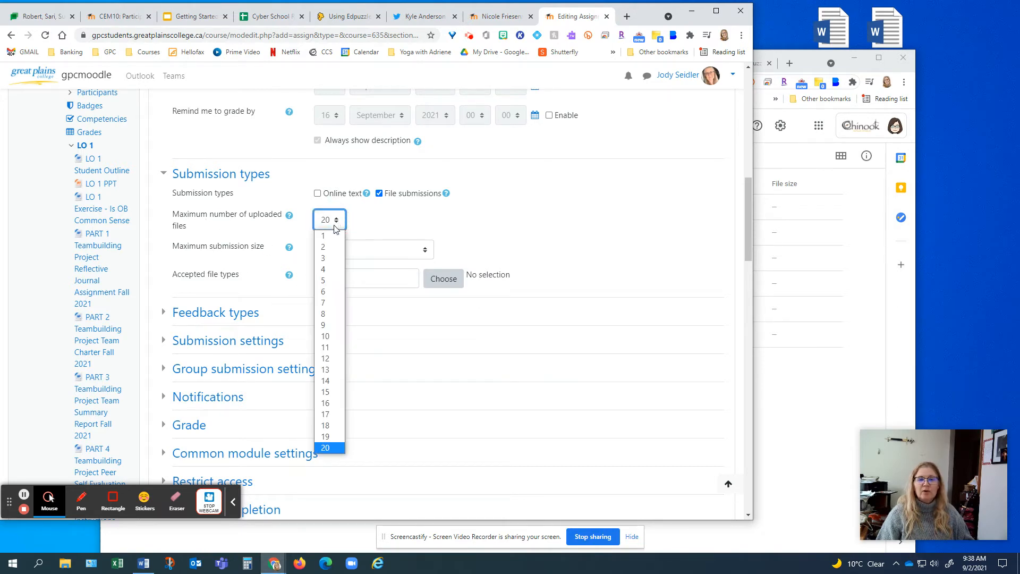
pyautogui.click(325, 236)
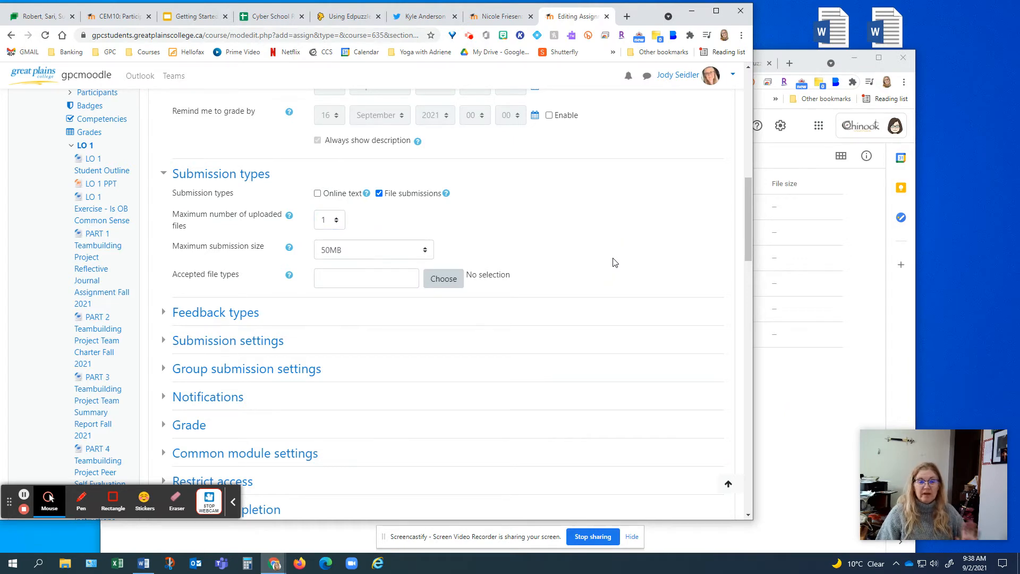
pyautogui.scroll(-3, 615, 262)
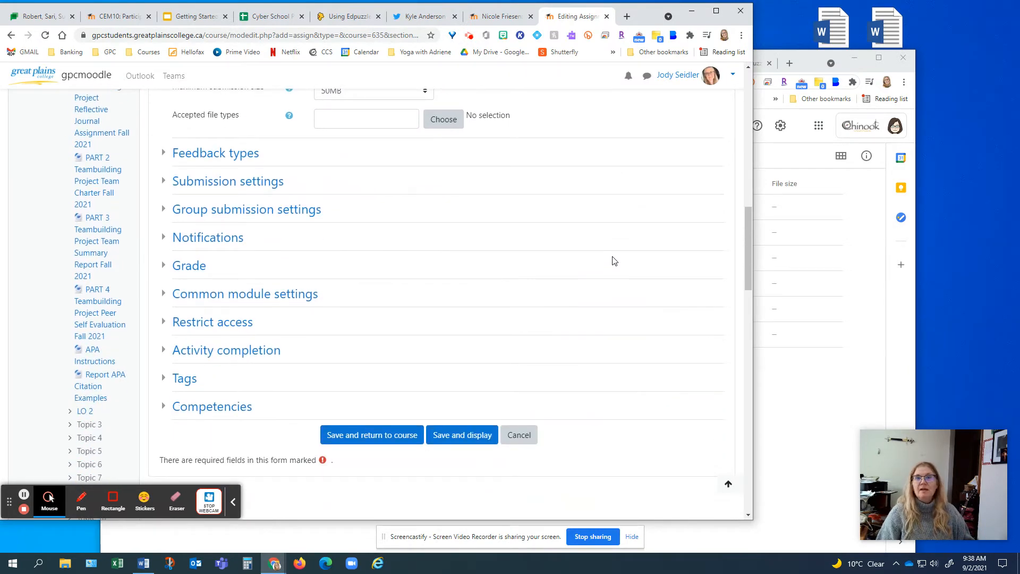
# Enable feedback files alongside feedback comments in the assignment's feedback types
pyautogui.click(161, 155)
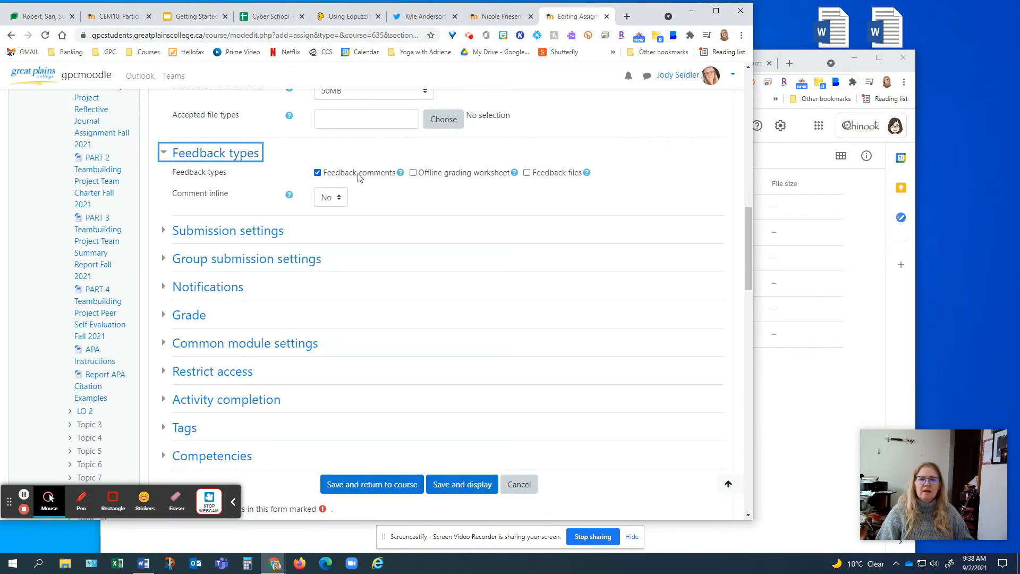
pyautogui.moveTo(345, 173); pyautogui.dragTo(385, 177)
pyautogui.click(390, 192)
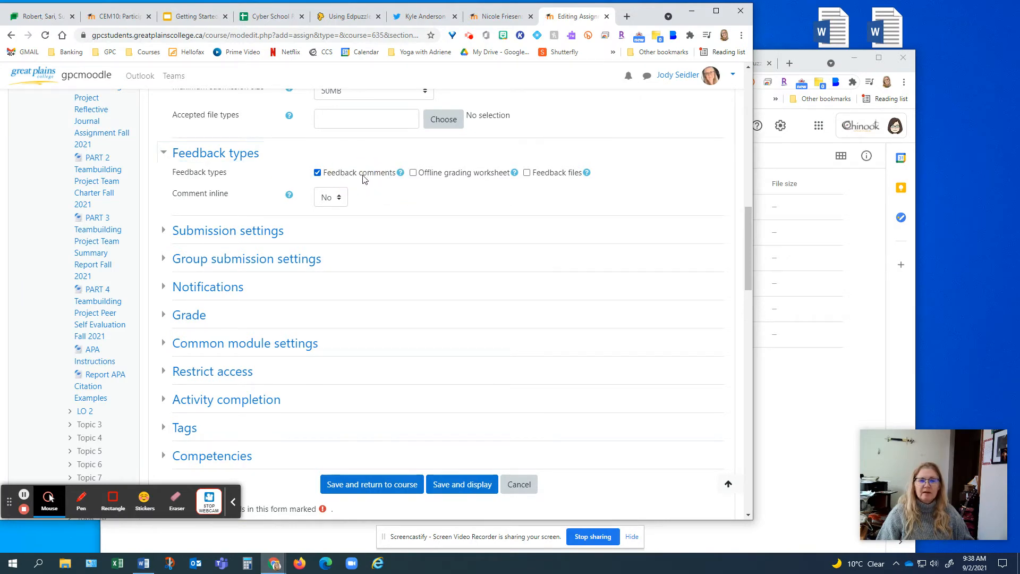
pyautogui.moveTo(439, 175); pyautogui.dragTo(495, 176)
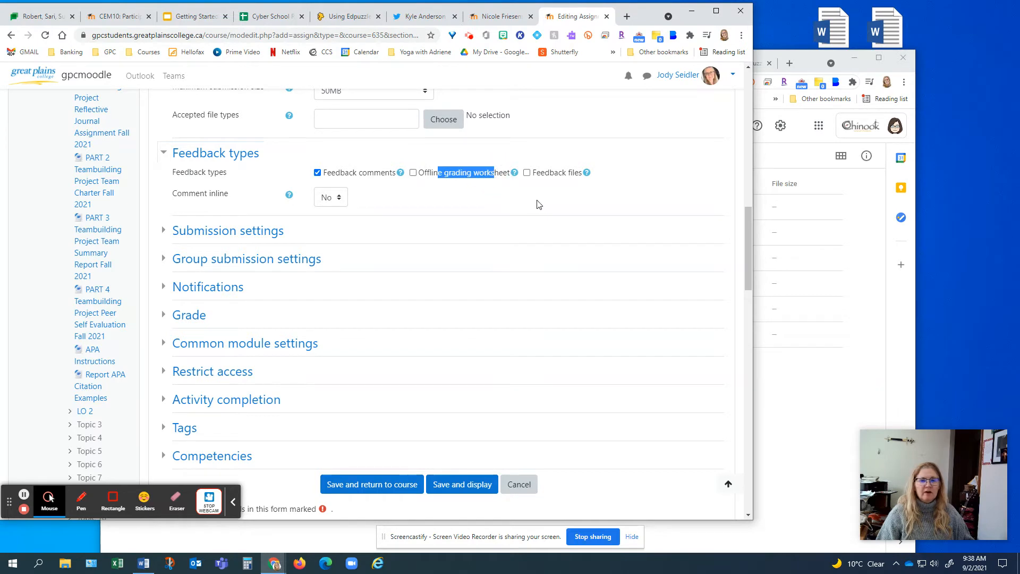
pyautogui.click(538, 204)
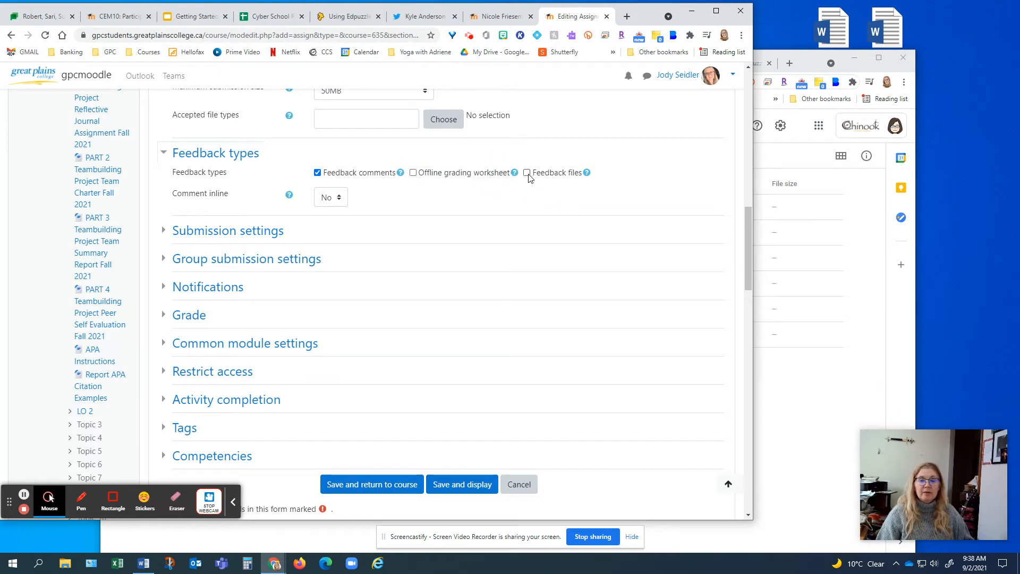
pyautogui.click(527, 174)
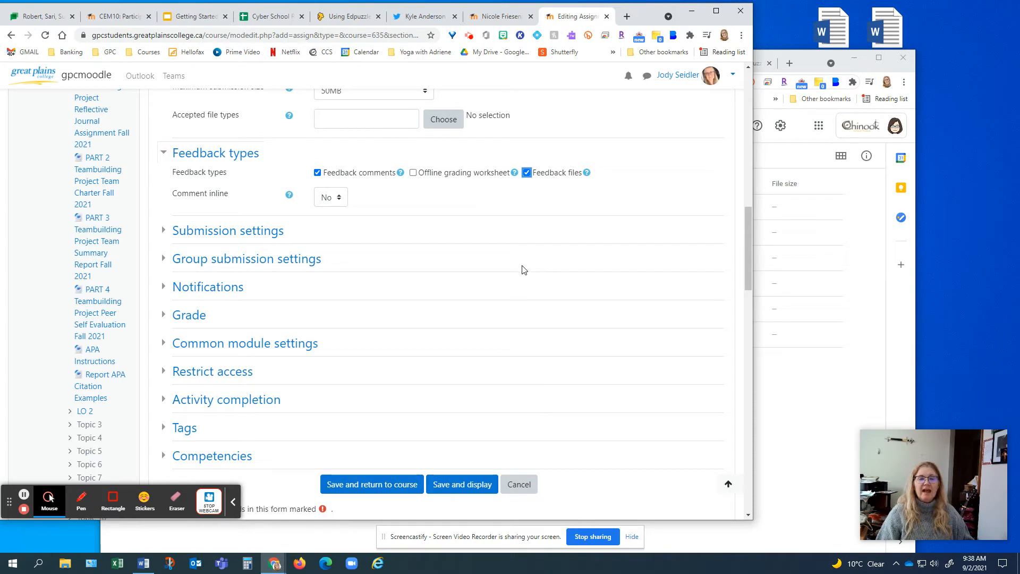
# Set the submission settings to require that students accept the submission statement
pyautogui.click(164, 235)
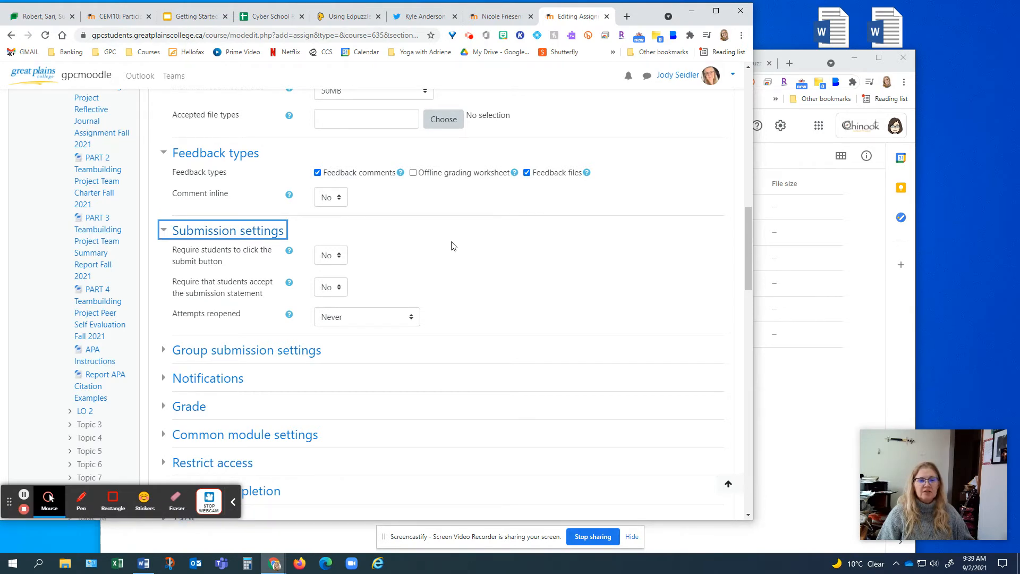
pyautogui.scroll(-1, 210, 234)
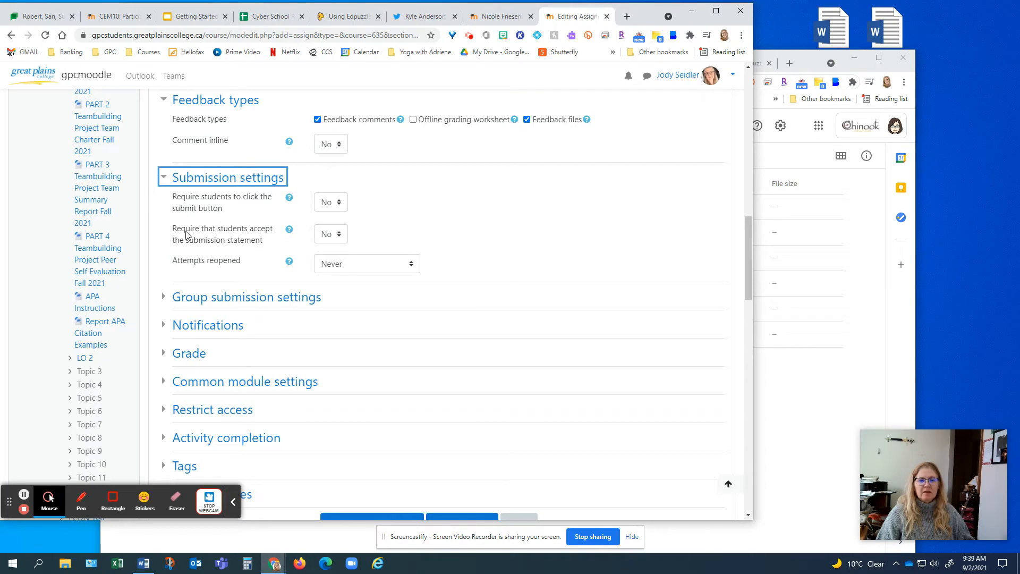
pyautogui.click(331, 234)
pyautogui.click(332, 262)
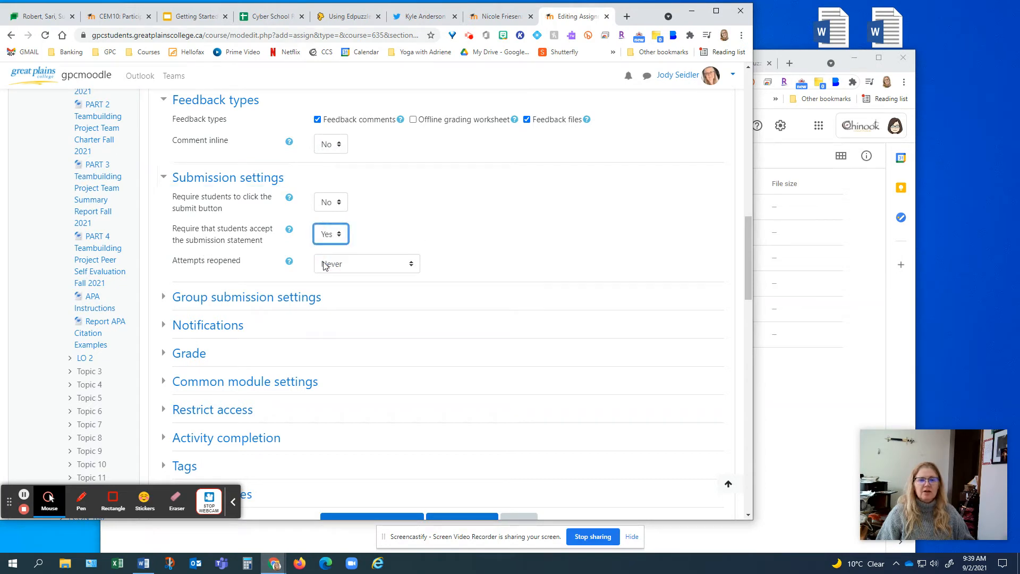
pyautogui.moveTo(226, 242); pyautogui.dragTo(204, 228)
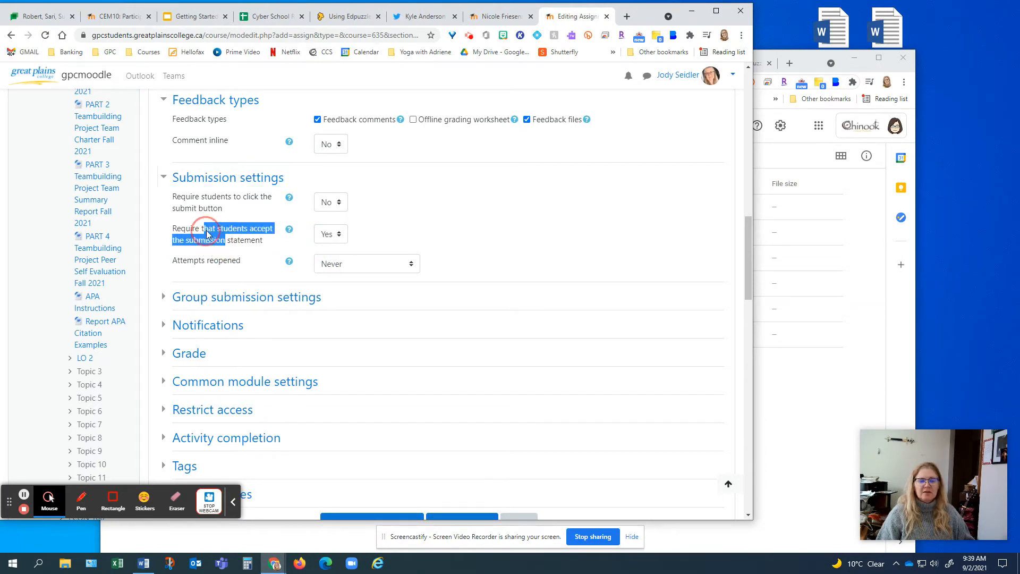
pyautogui.click(512, 241)
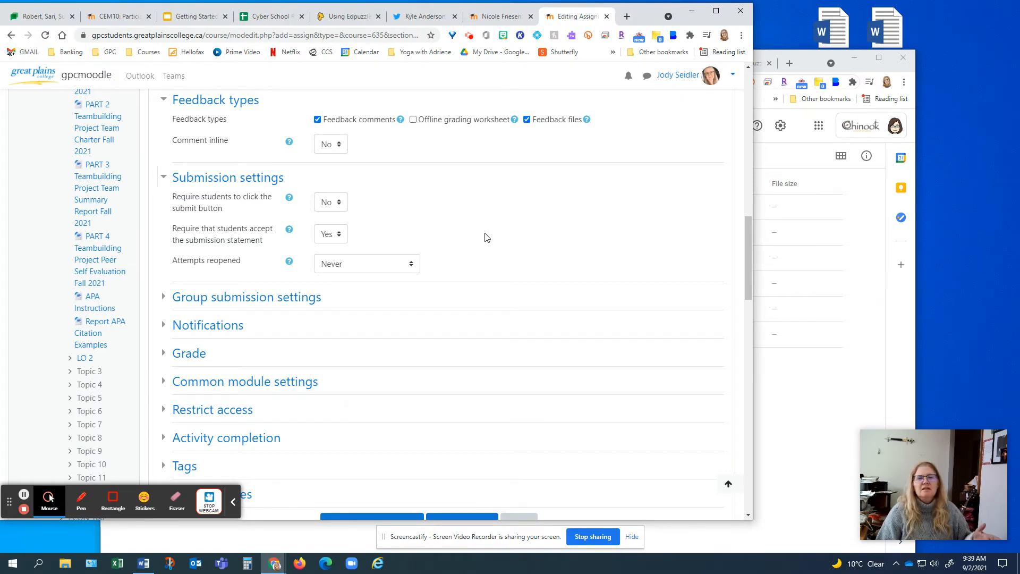
# Check the assignment's group submission settings and set Notify graders about submissions to Yes
pyautogui.scroll(-1, 484, 239)
pyautogui.scroll(-1, 484, 240)
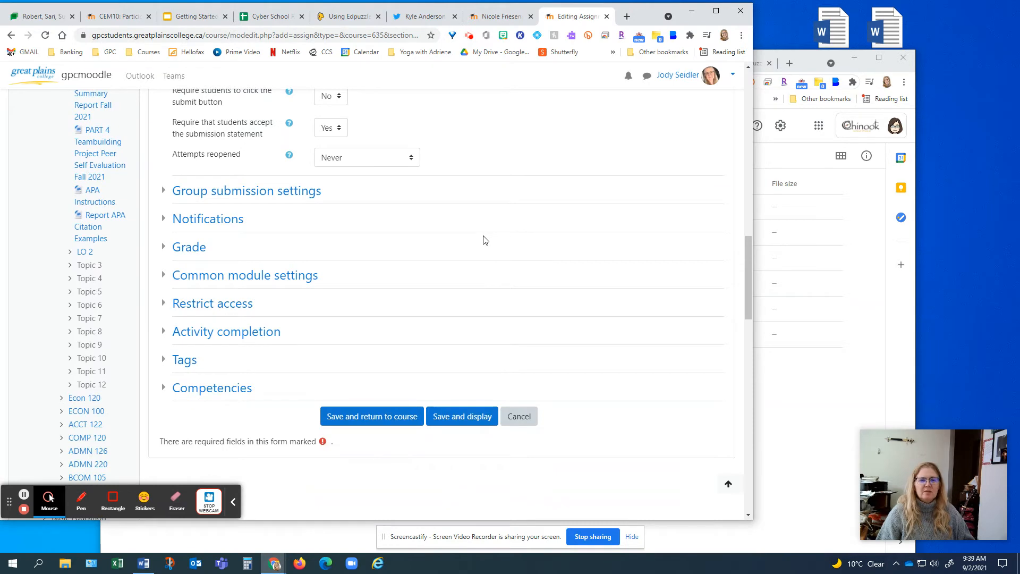
pyautogui.click(164, 194)
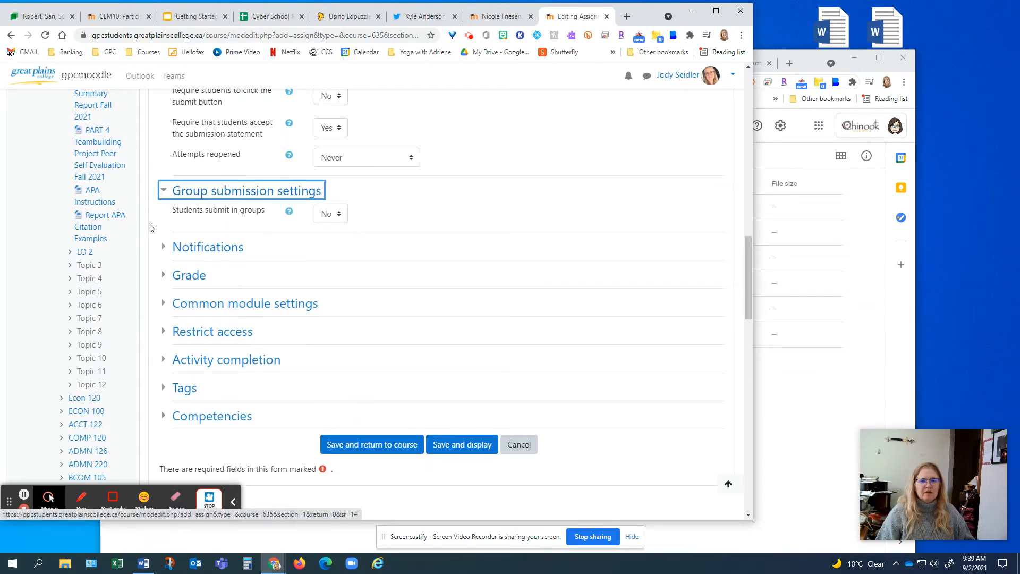
pyautogui.click(165, 249)
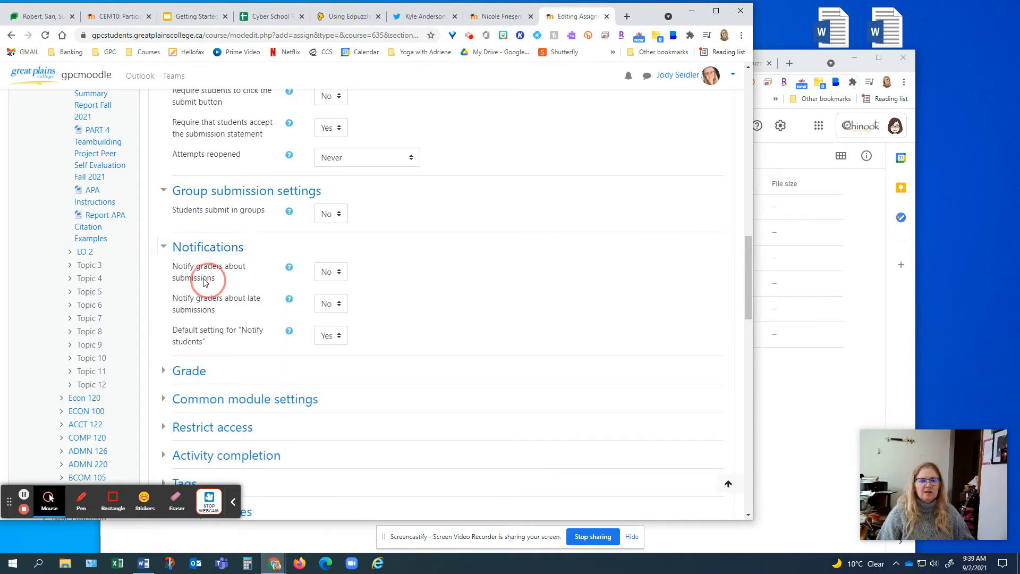
pyautogui.moveTo(207, 278); pyautogui.dragTo(183, 266)
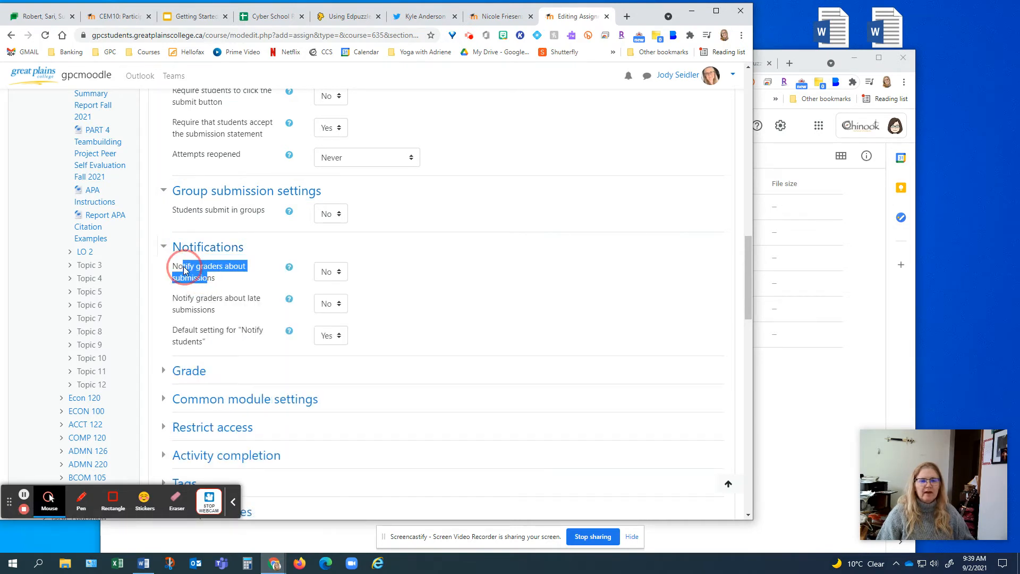
pyautogui.click(335, 273)
pyautogui.click(335, 301)
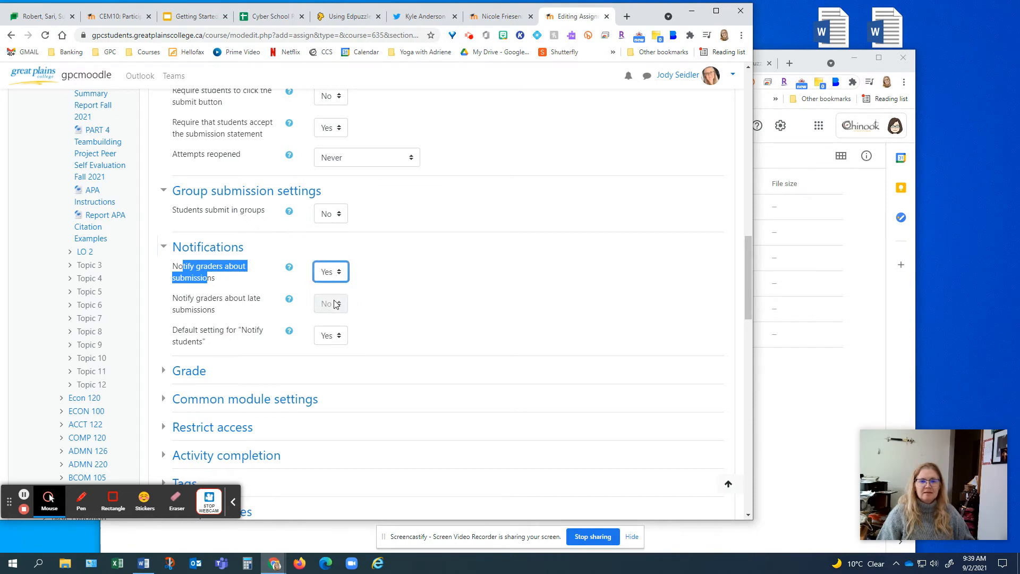
# Review the assignment's grade settings, including the grade type, maximum grade and available grading methods
pyautogui.scroll(-2, 335, 305)
pyautogui.click(170, 269)
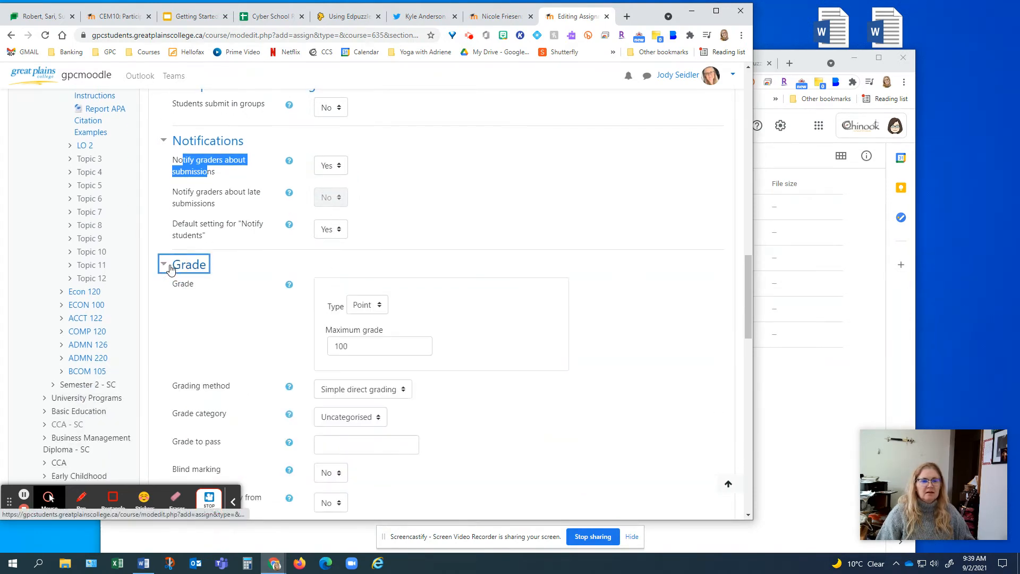
pyautogui.scroll(-3, 169, 269)
pyautogui.scroll(1, 169, 269)
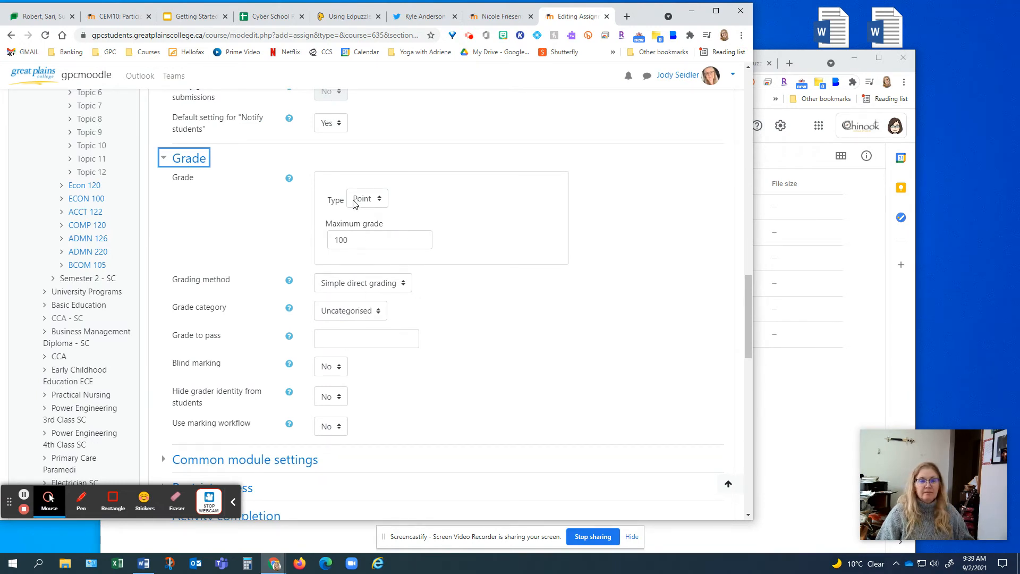
pyautogui.click(402, 203)
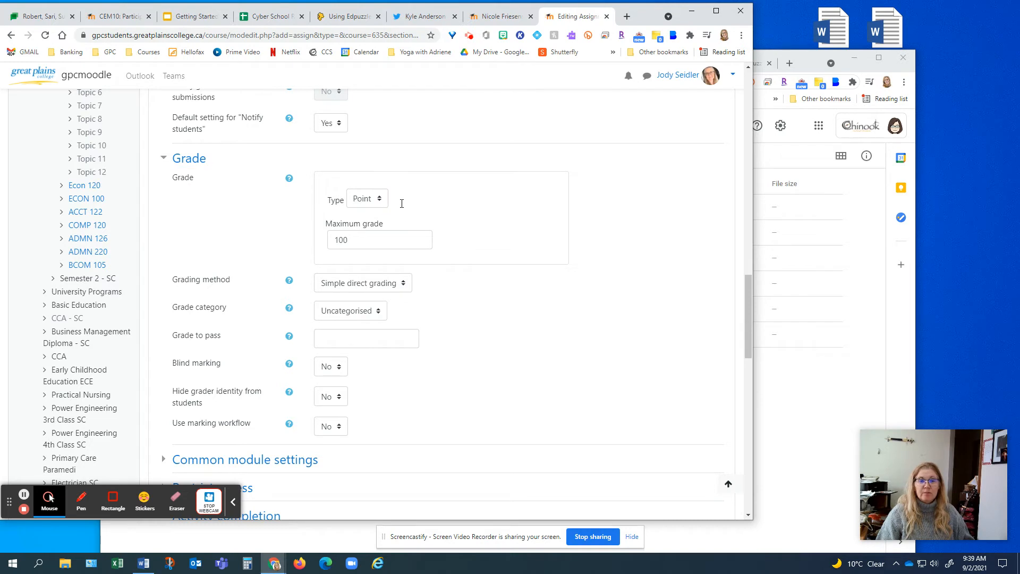
pyautogui.click(453, 247)
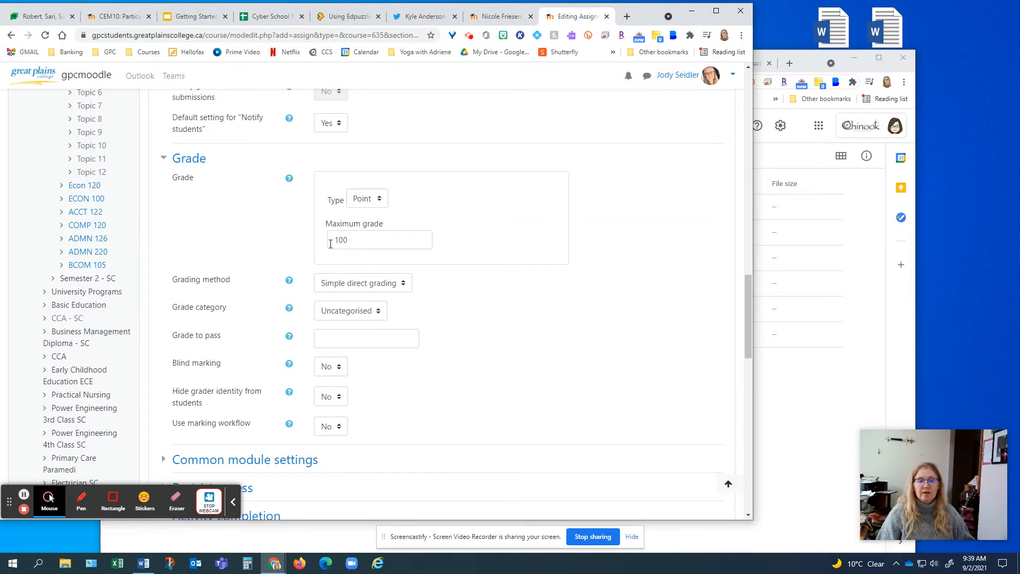
pyautogui.scroll(-2, 462, 342)
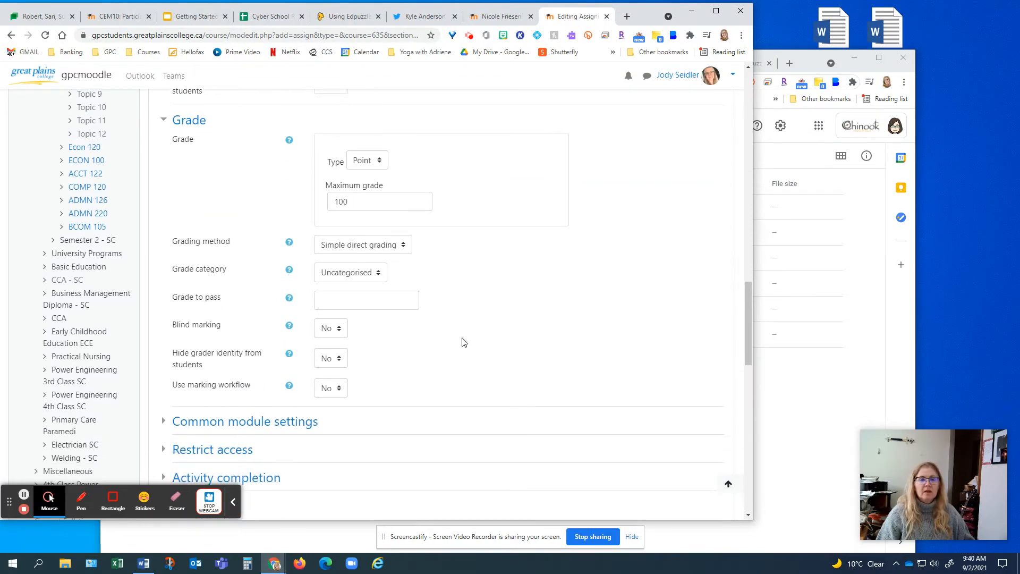
pyautogui.click(349, 183)
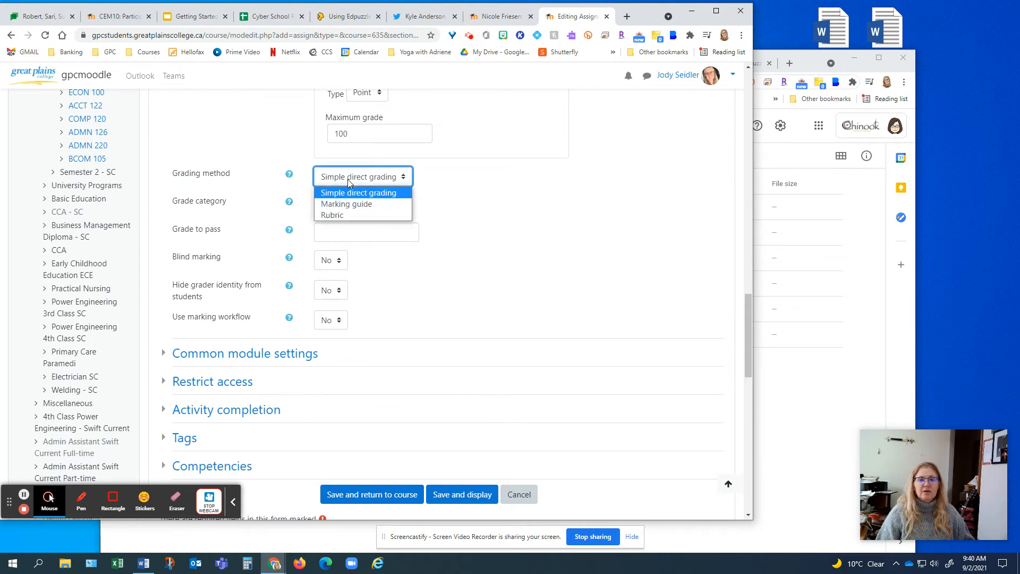
pyautogui.click(460, 185)
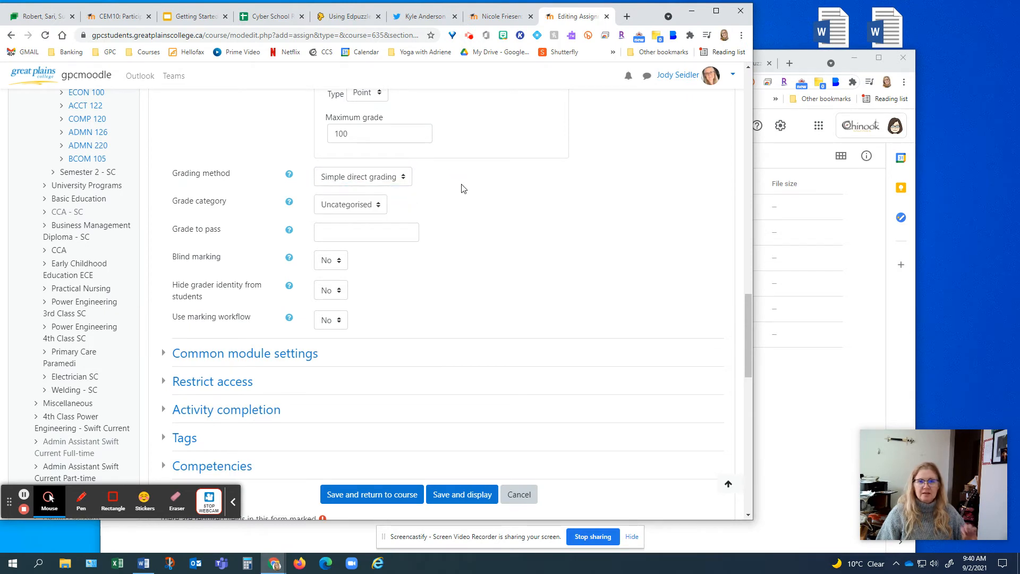
pyautogui.click(394, 177)
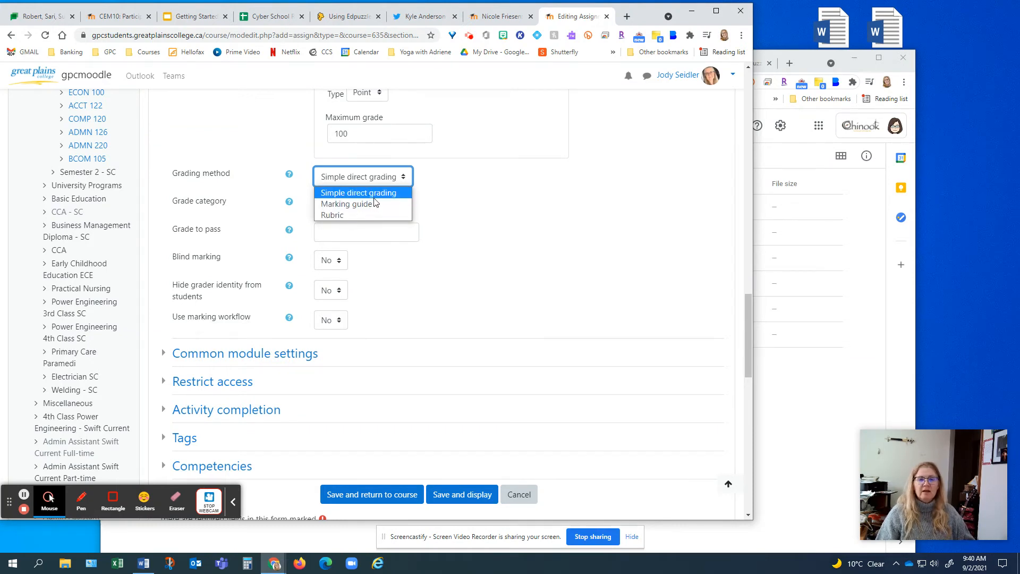
pyautogui.click(453, 201)
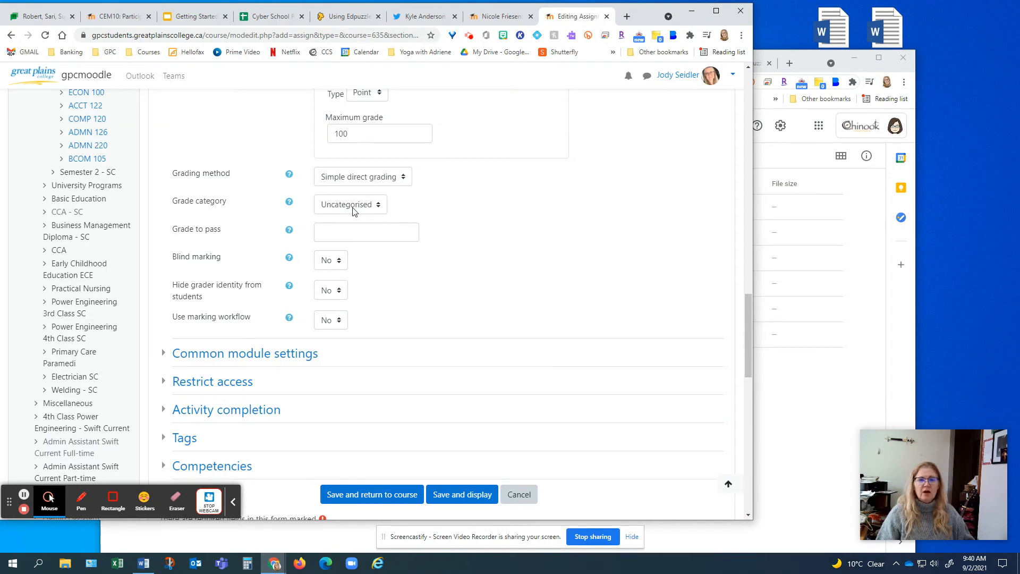
# Examine the assignment's common module, access restriction and activity completion settings, including the expected completion date option
pyautogui.scroll(-3, 404, 255)
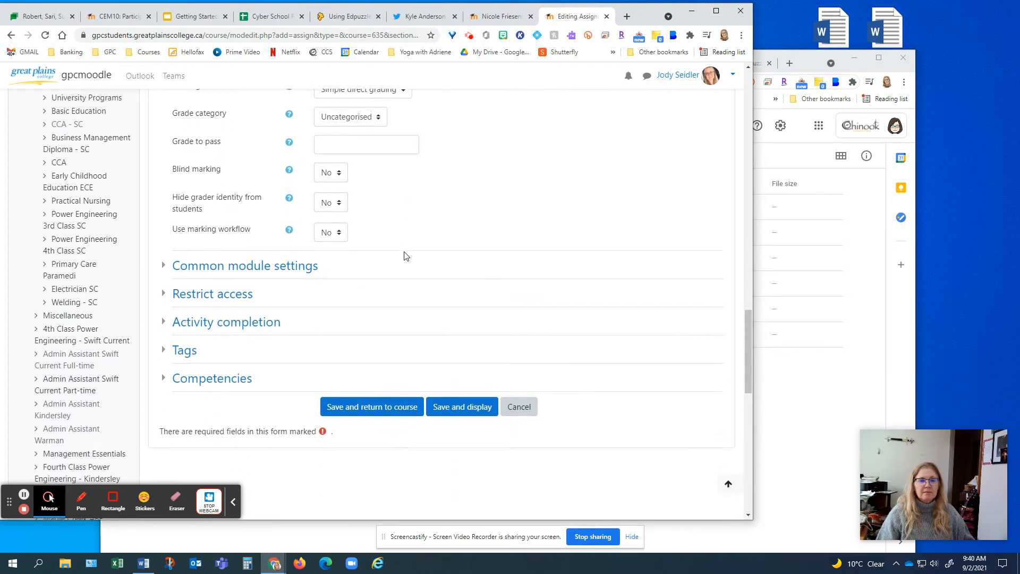
pyautogui.click(174, 200)
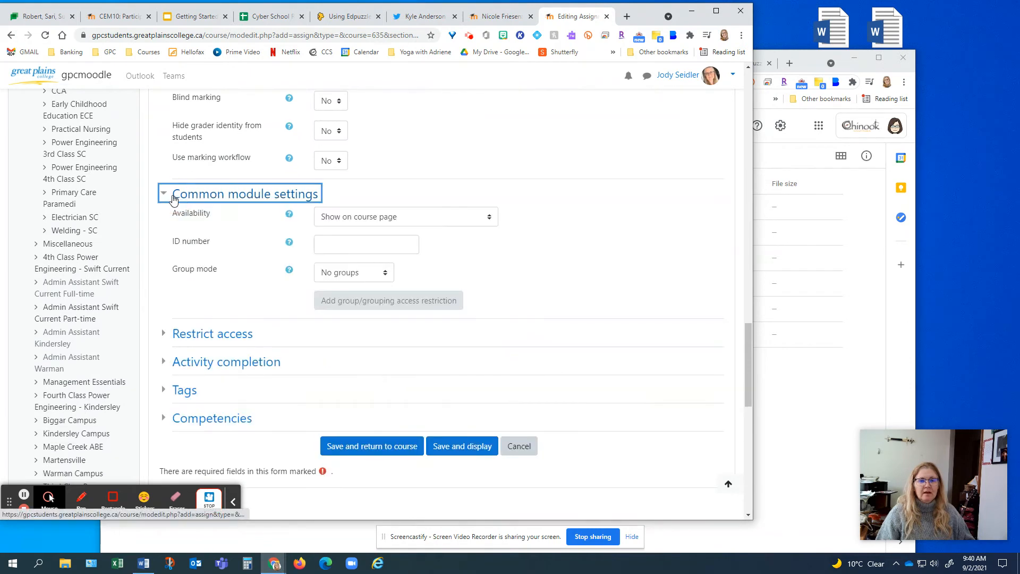
pyautogui.scroll(-2, 171, 205)
pyautogui.click(168, 228)
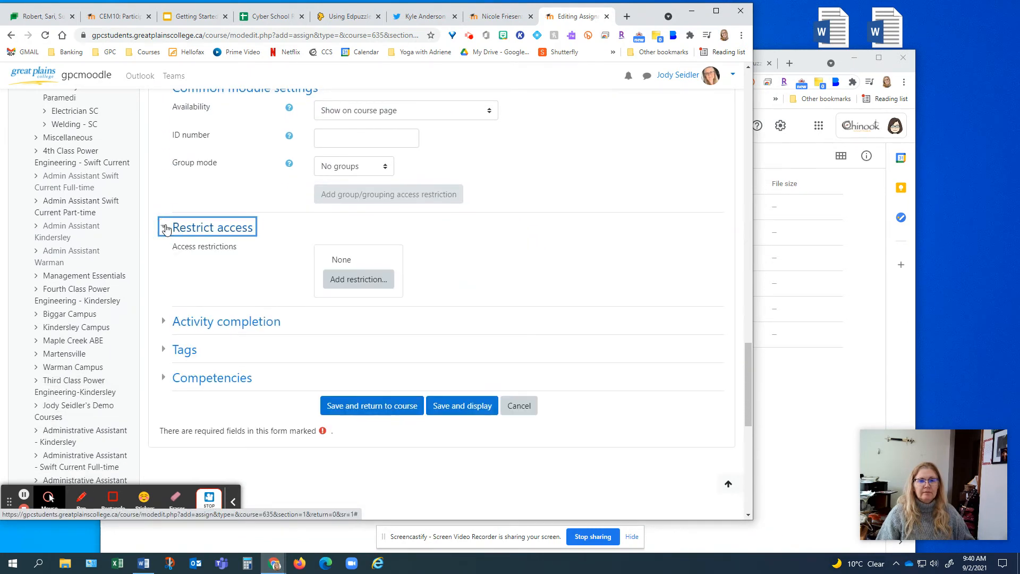
pyautogui.click(165, 322)
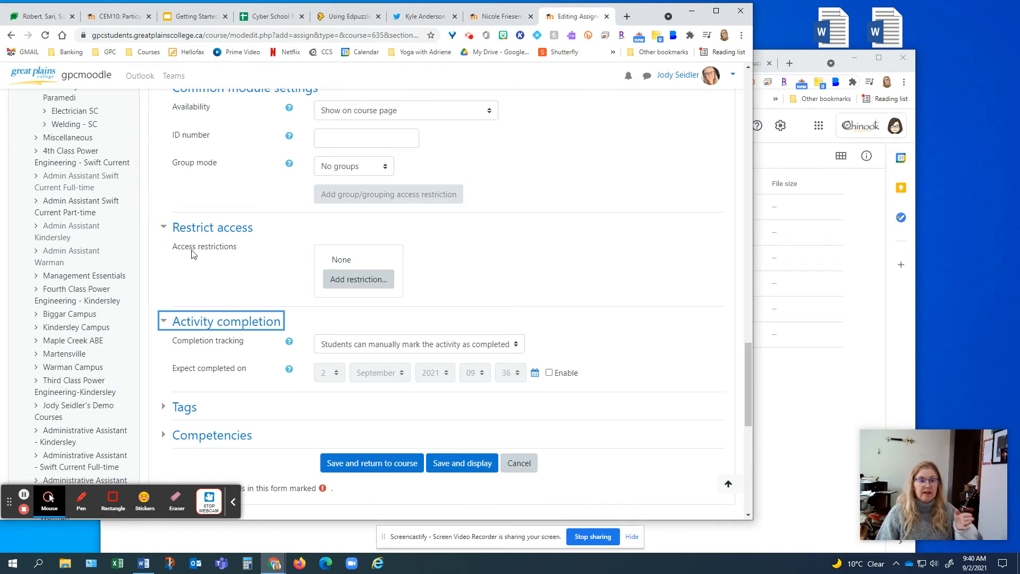
pyautogui.scroll(-2, 477, 262)
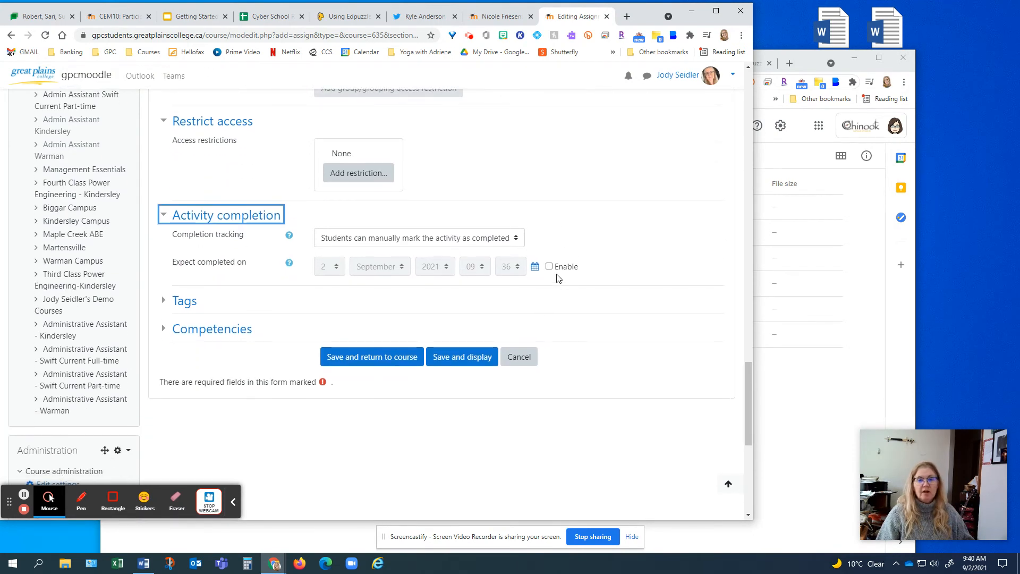
pyautogui.click(549, 266)
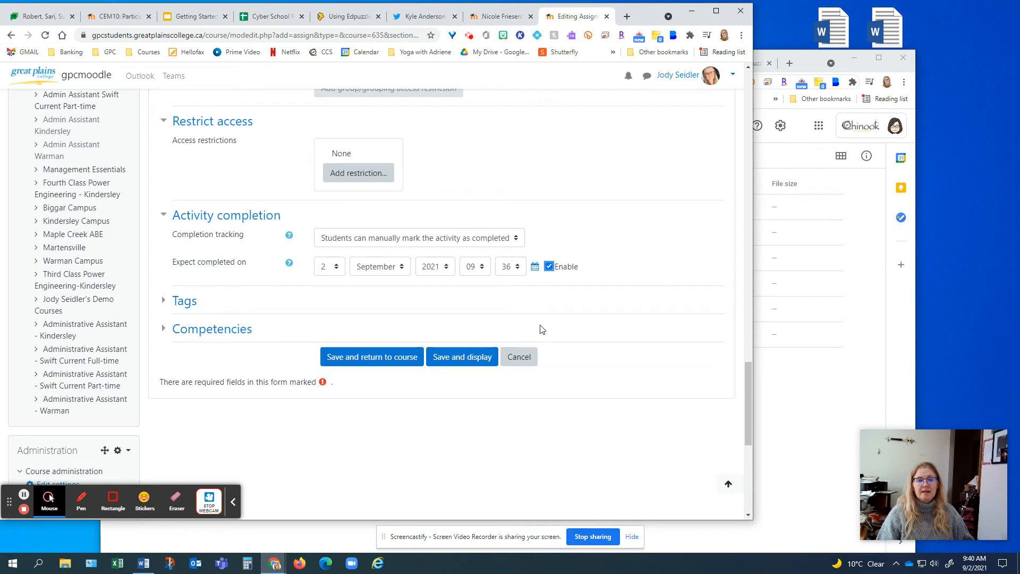
pyautogui.click(549, 267)
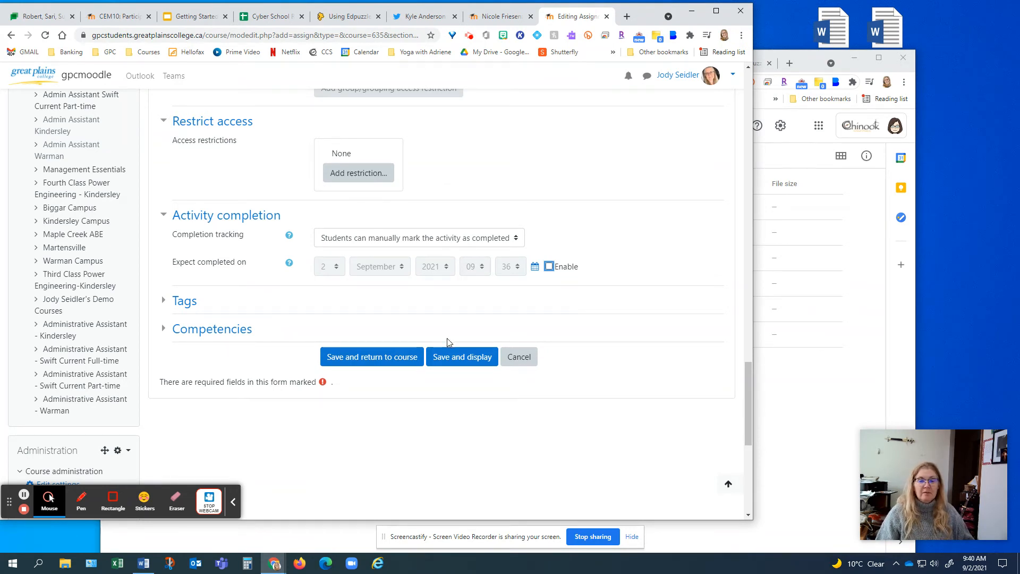
# Save the assignment to the course and open the course's grader report to view the Assignment #1 column
pyautogui.click(376, 360)
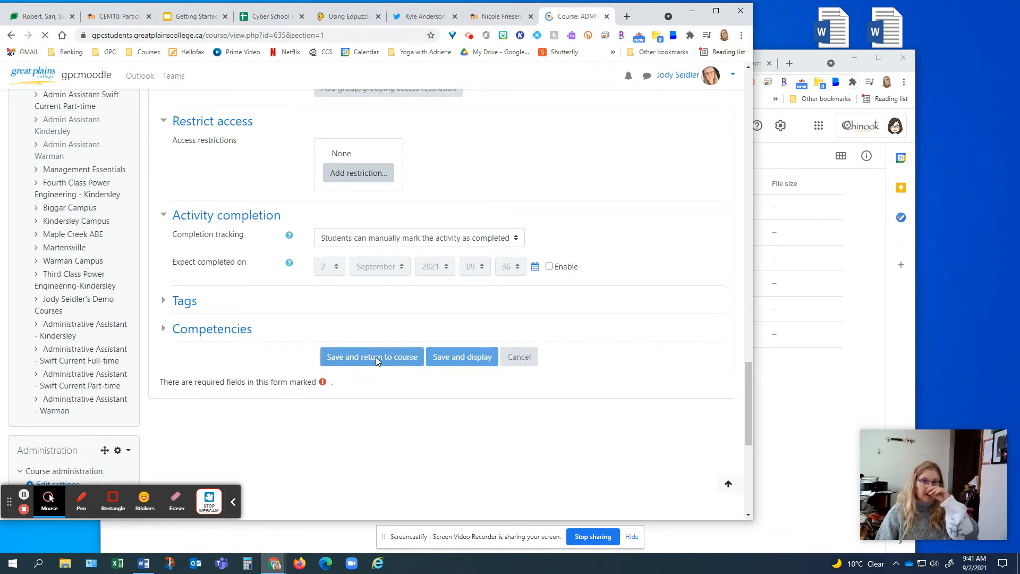
pyautogui.scroll(-7, 372, 360)
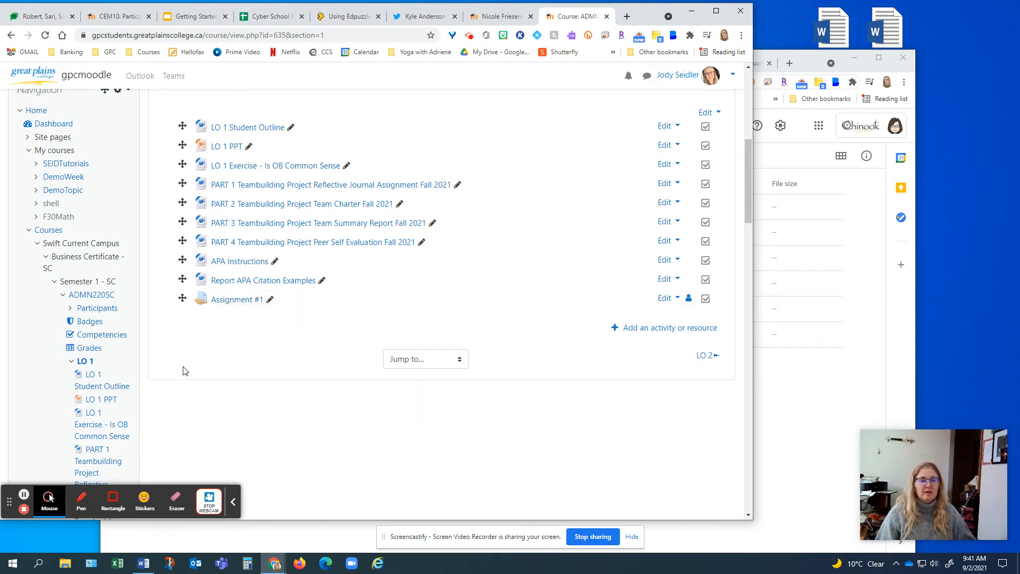
pyautogui.click(84, 348)
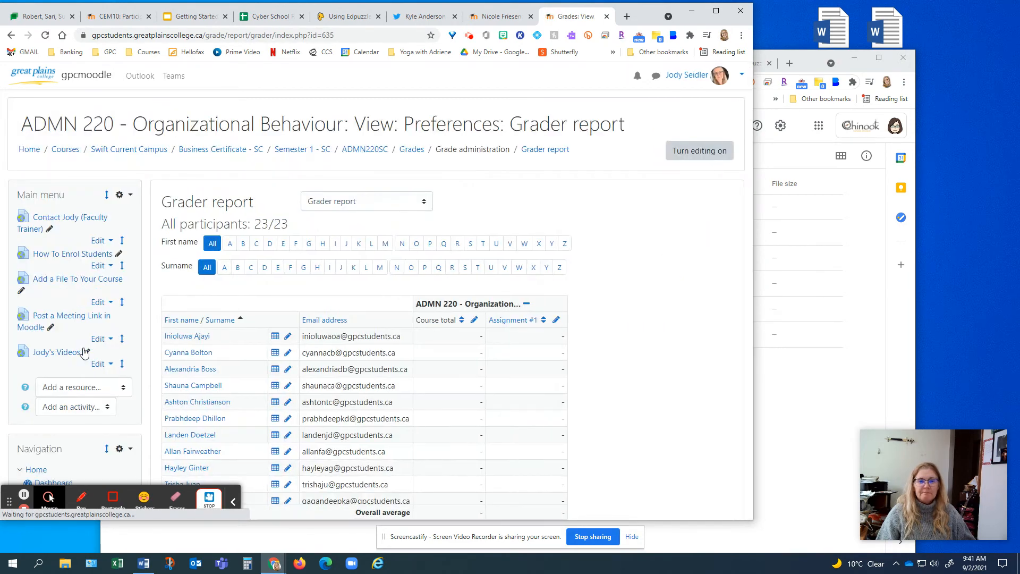
pyautogui.scroll(-2, 133, 298)
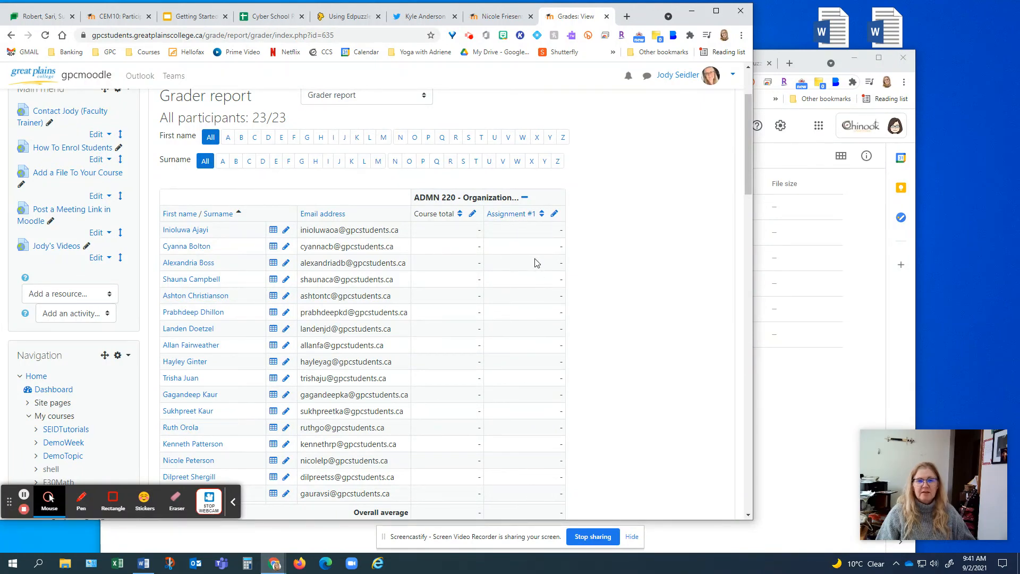
# Open the course's gradebook setup and change the weight of Assignment #1 to 25
pyautogui.scroll(2, 529, 266)
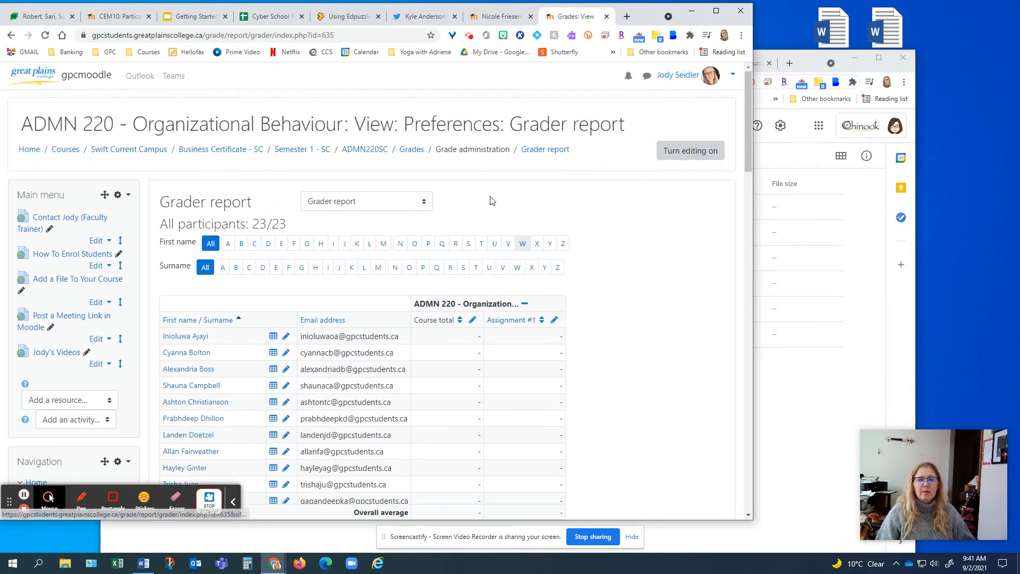
pyautogui.click(339, 206)
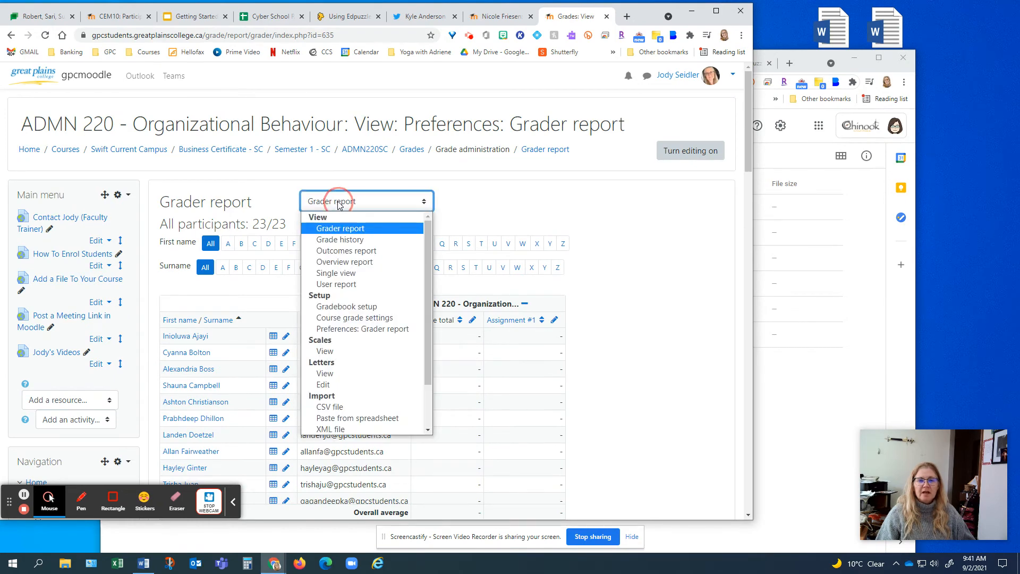
pyautogui.click(331, 307)
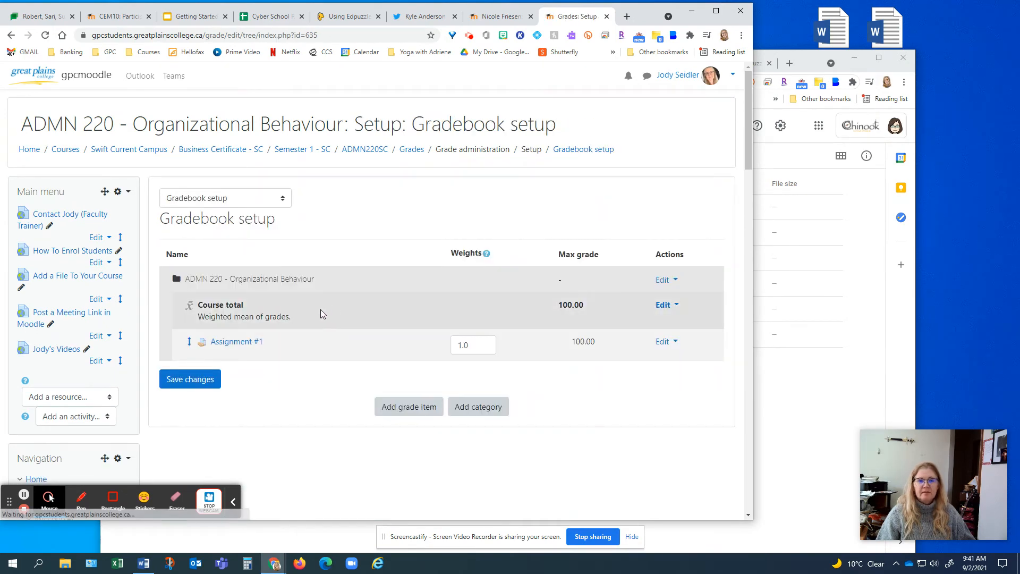
pyautogui.scroll(-1, 281, 340)
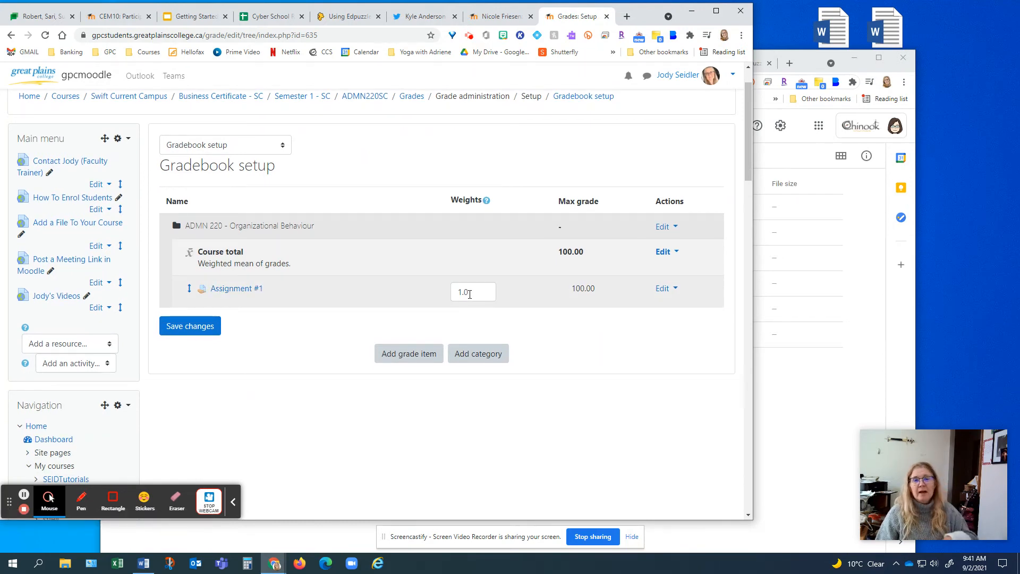
pyautogui.doubleClick(470, 293)
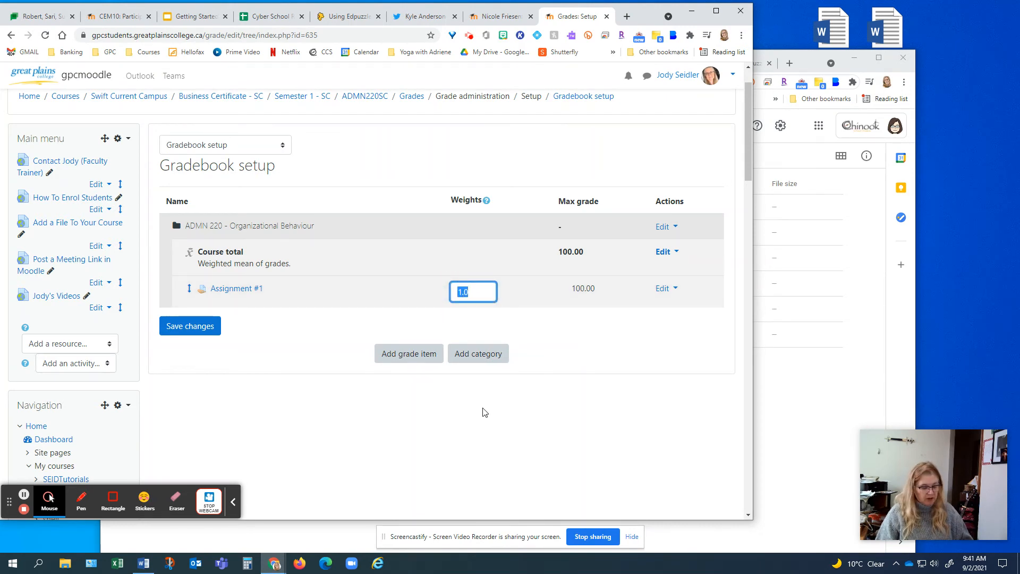
pyautogui.write('25')
pyautogui.click(580, 398)
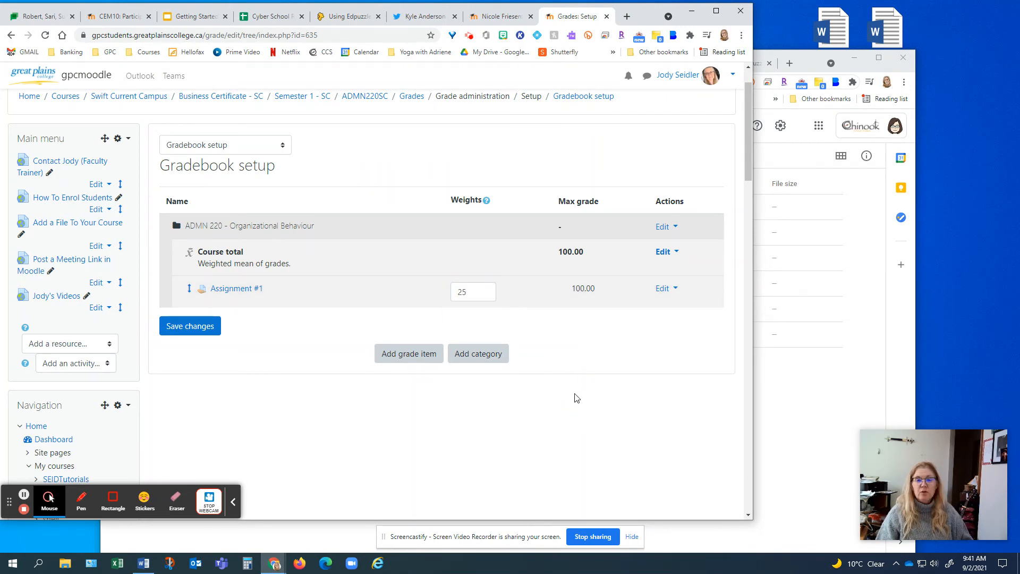
# Review the weight and maximum grade of Assignment #1 in the gradebook setup
pyautogui.click(473, 291)
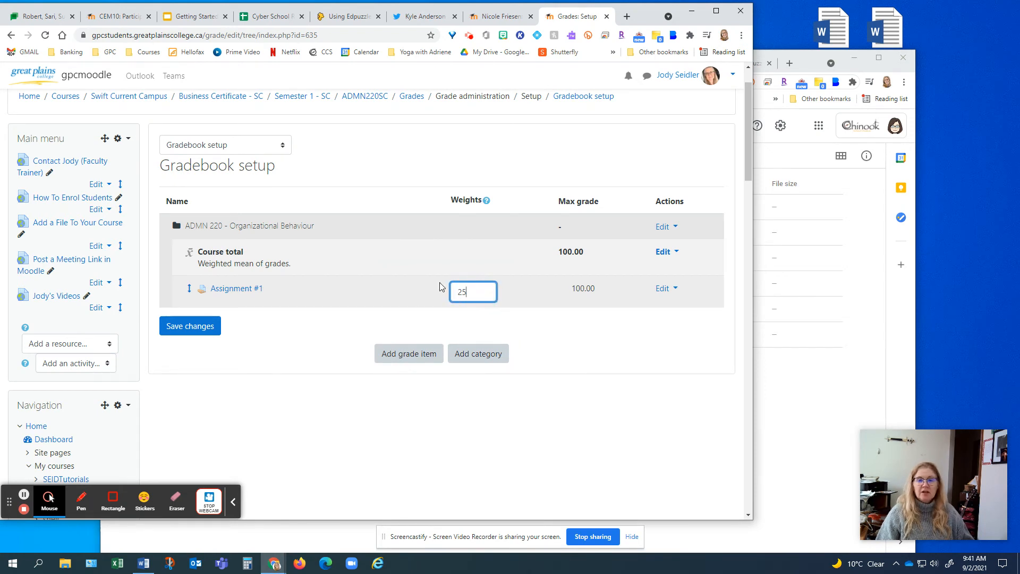
pyautogui.click(524, 300)
pyautogui.click(576, 288)
pyautogui.doubleClick(583, 288)
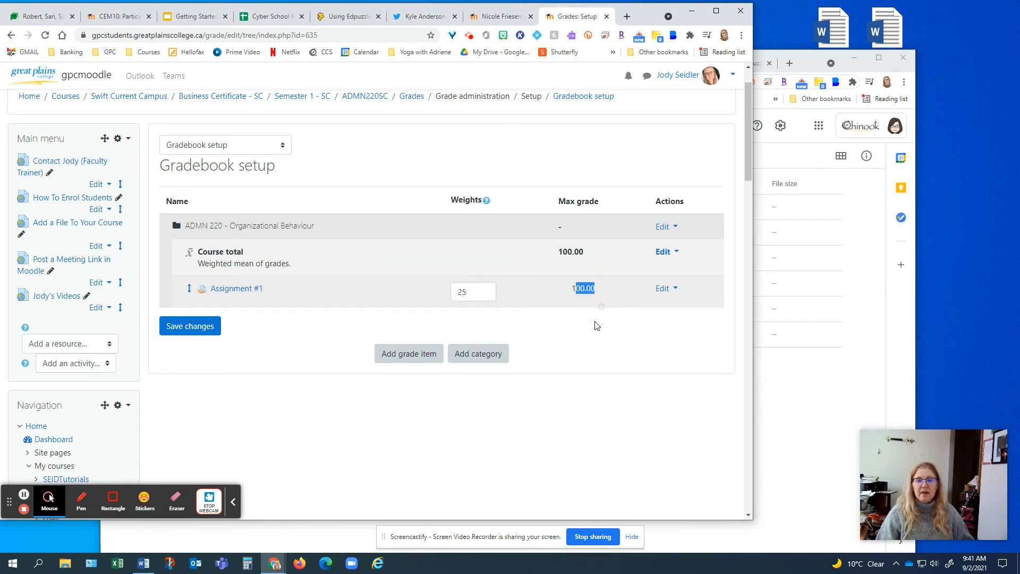
pyautogui.click(587, 309)
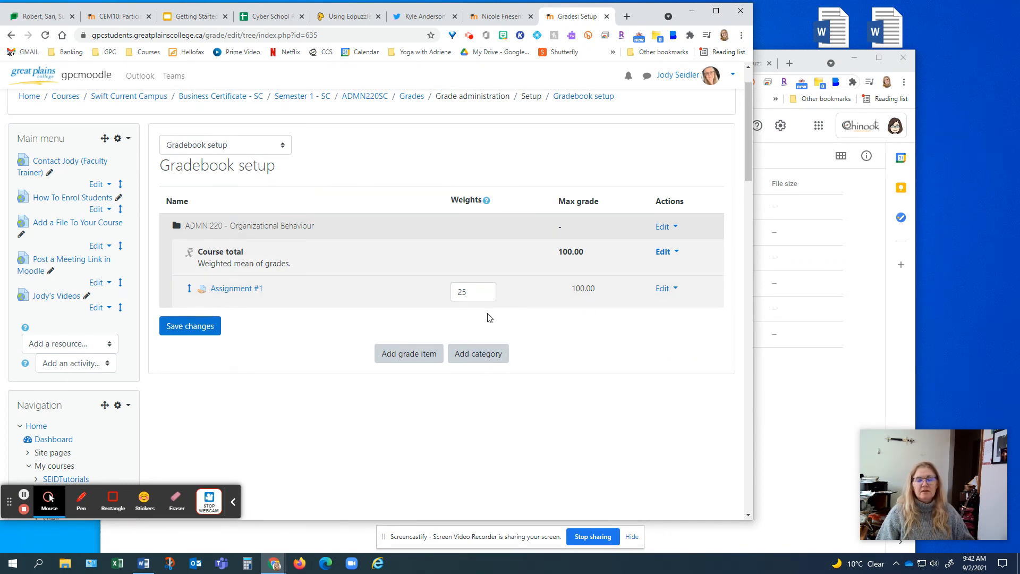
# Return to the grader report, leaving the gradebook setup without saving its changes
pyautogui.click(219, 141)
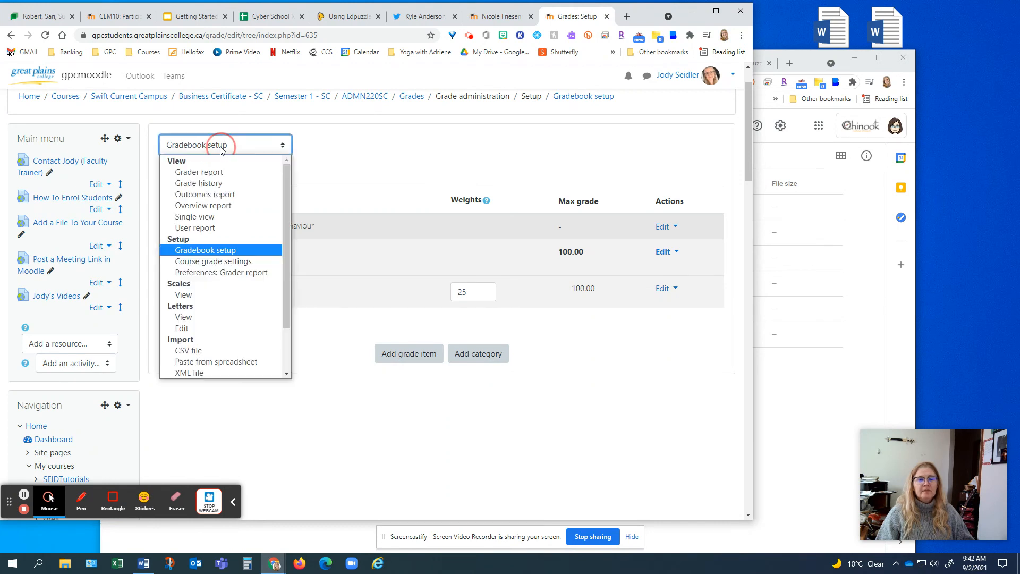
pyautogui.click(197, 172)
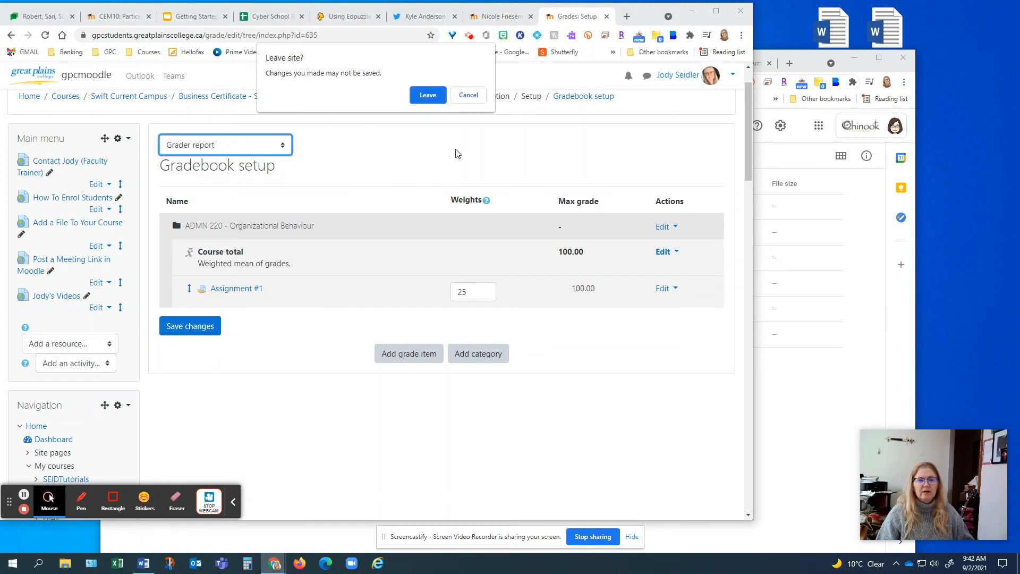
pyautogui.click(414, 101)
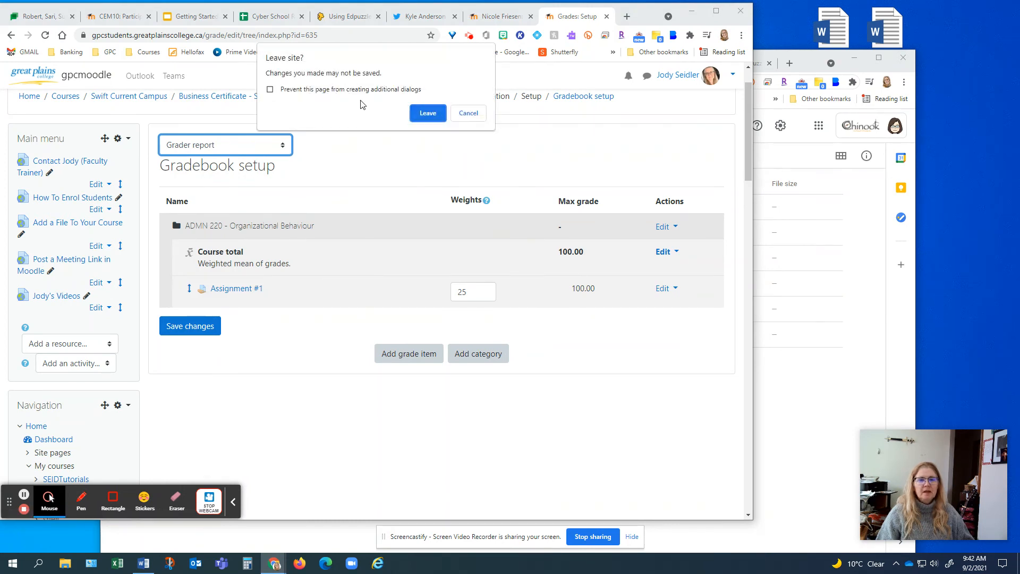
pyautogui.click(342, 91)
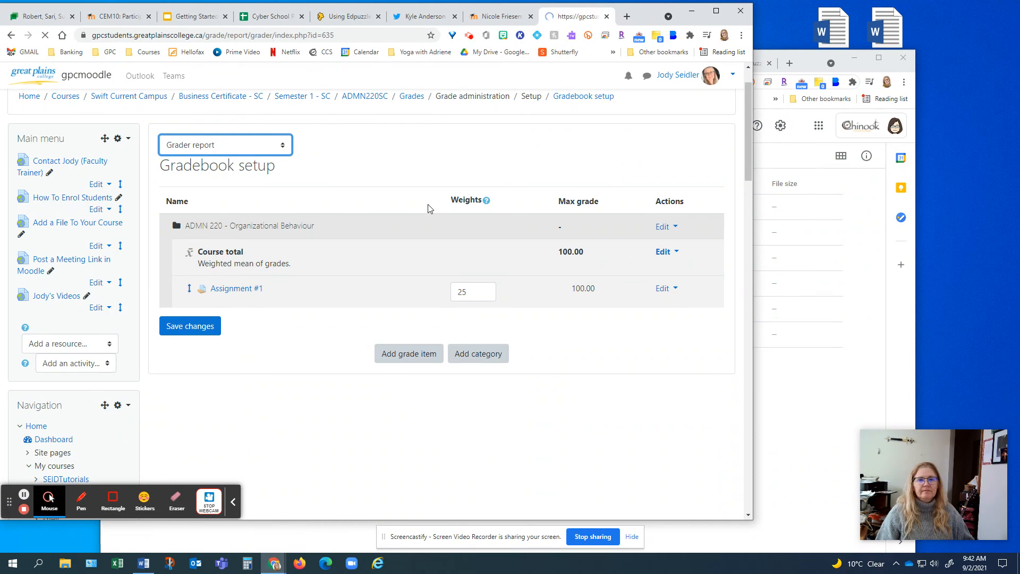
# Open Assignment #1 from the grader report and bring up its individual student grading page
pyautogui.scroll(-1, 439, 270)
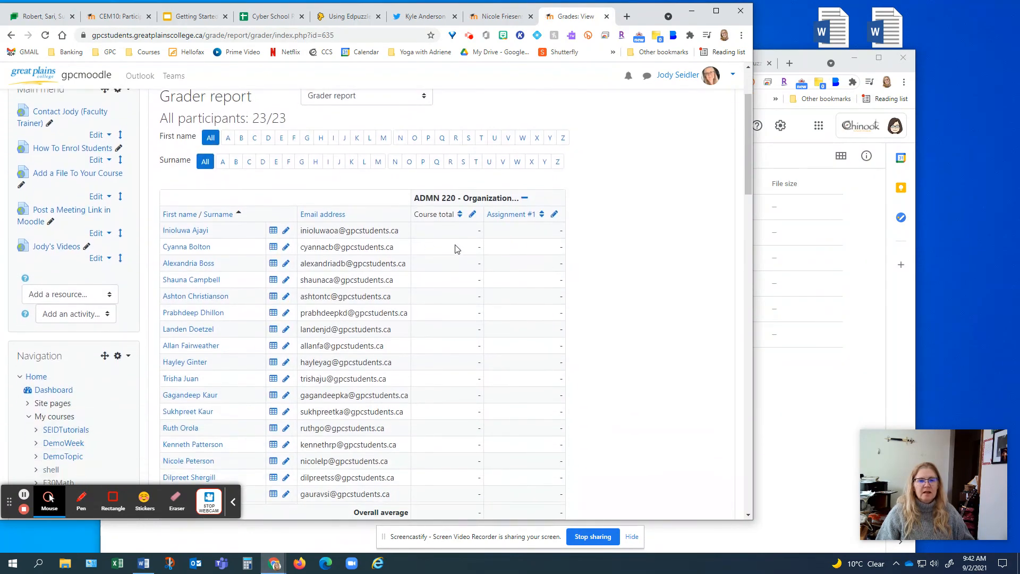
pyautogui.click(515, 218)
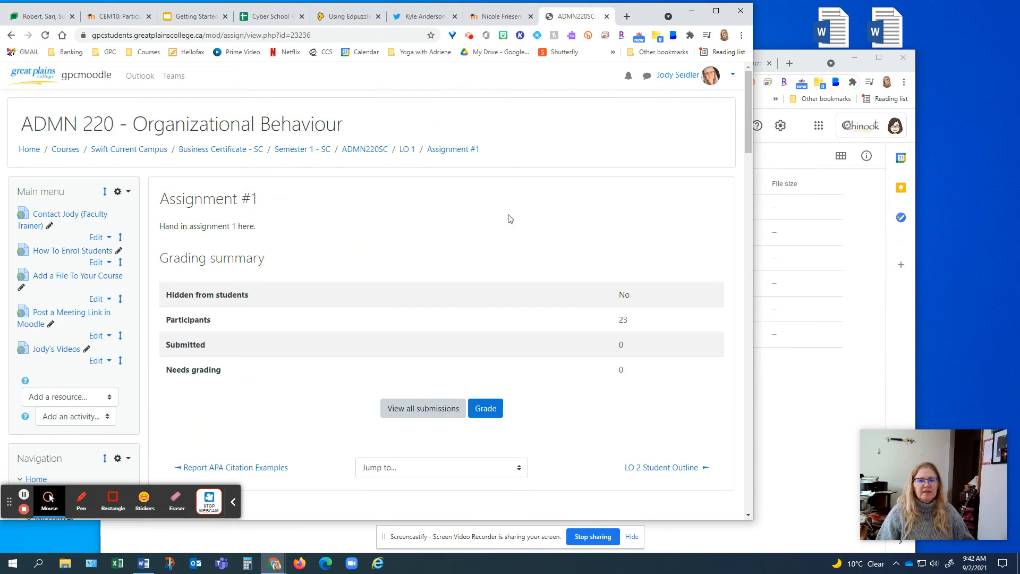
pyautogui.click(486, 410)
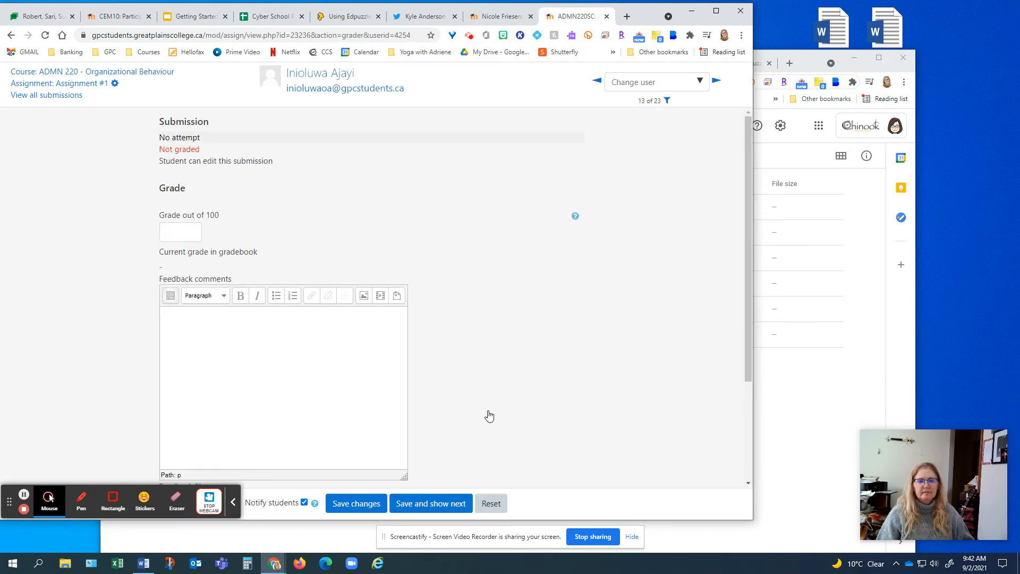
pyautogui.scroll(-3, 305, 124)
pyautogui.scroll(3, 305, 124)
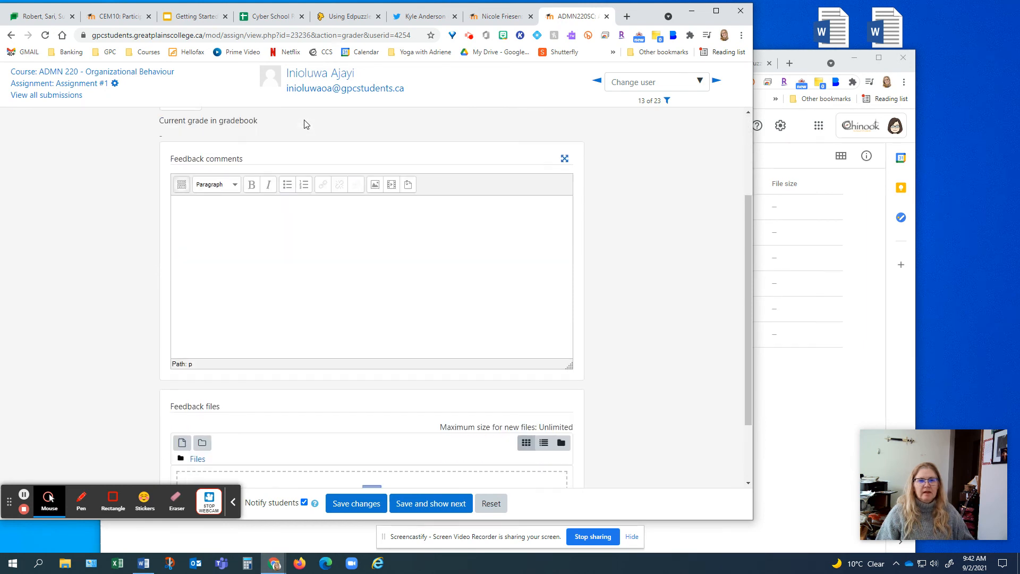
# Give the displayed student a grade of 73 out of 100 for Assignment #1 and save it
pyautogui.click(175, 232)
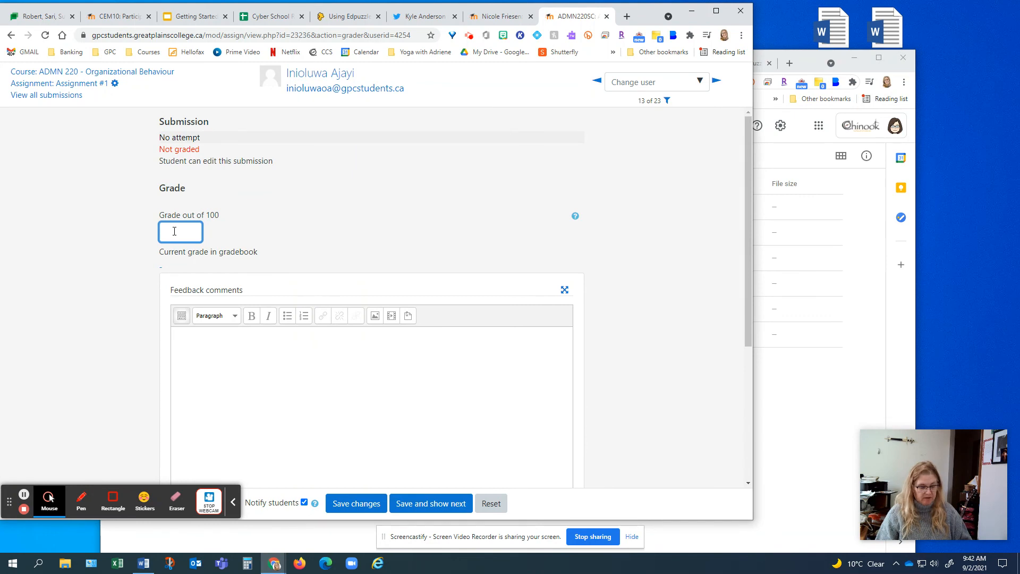
pyautogui.write('73')
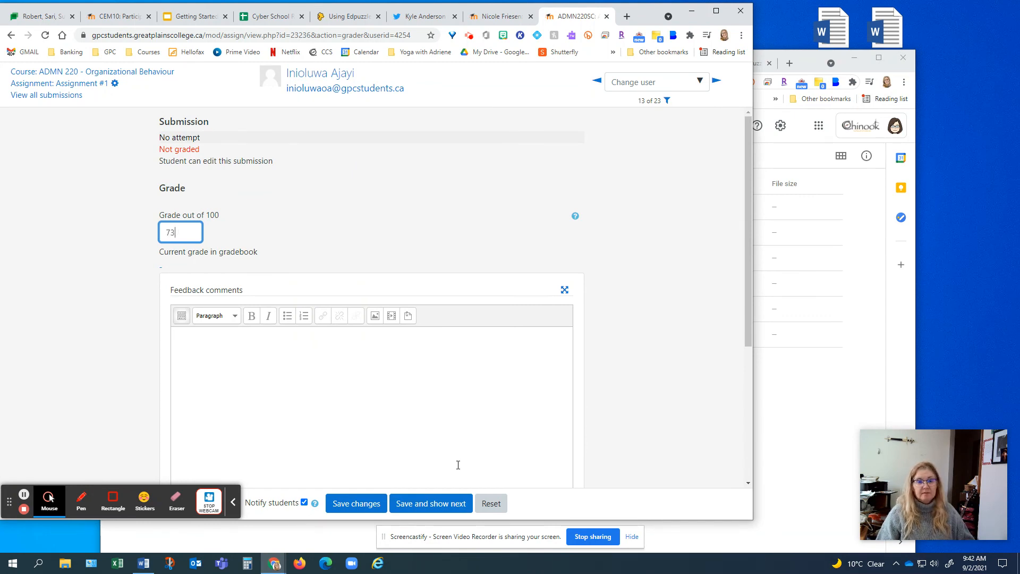
pyautogui.scroll(-3, 423, 343)
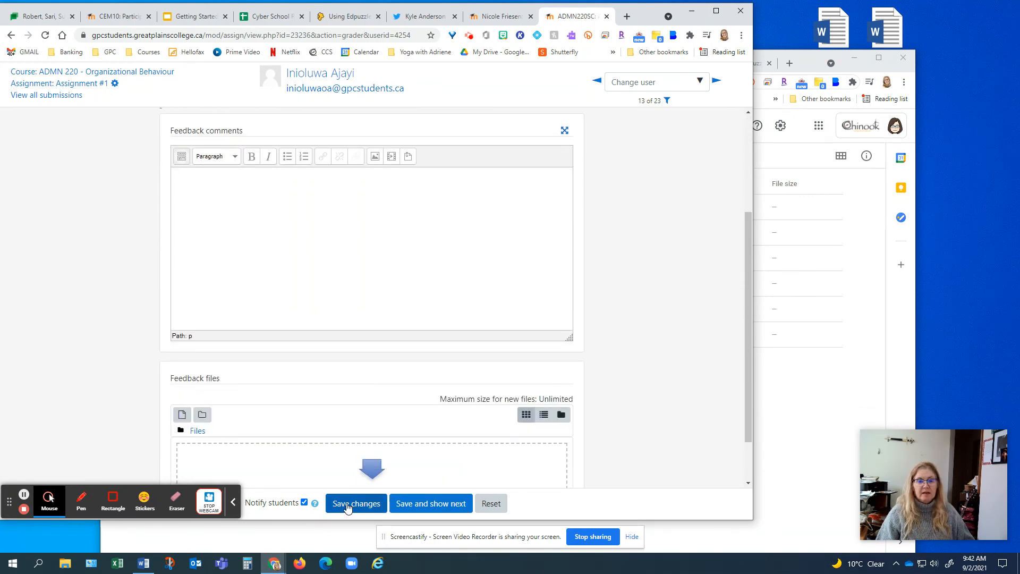
pyautogui.scroll(3, 298, 331)
pyautogui.scroll(-3, 257, 217)
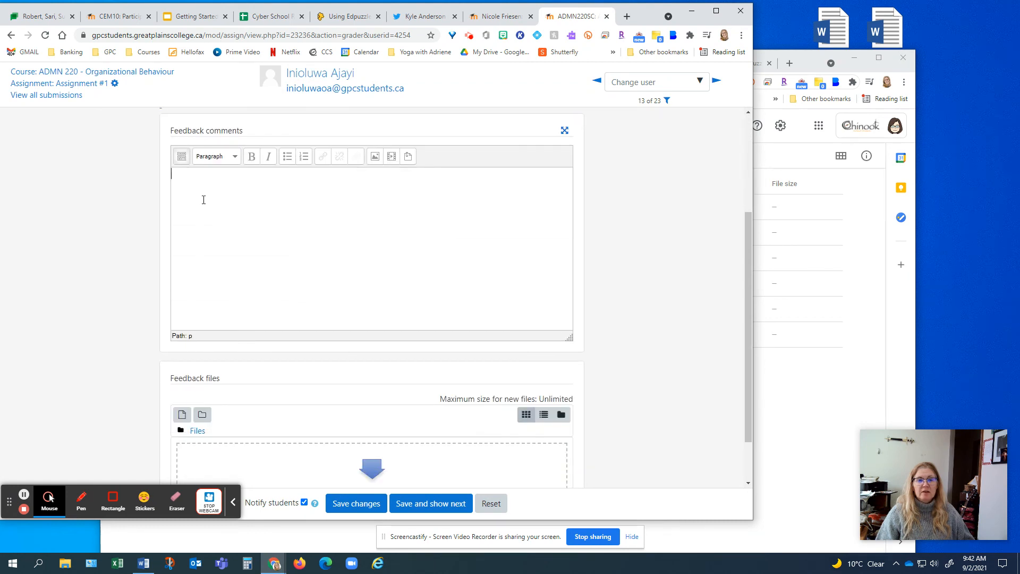
pyautogui.scroll(-1, 303, 202)
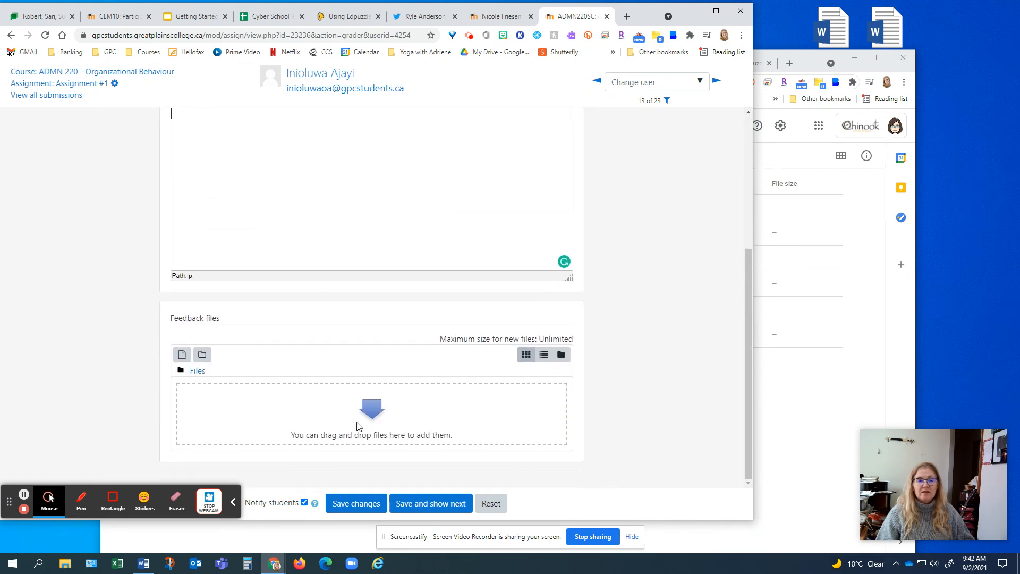
pyautogui.click(346, 505)
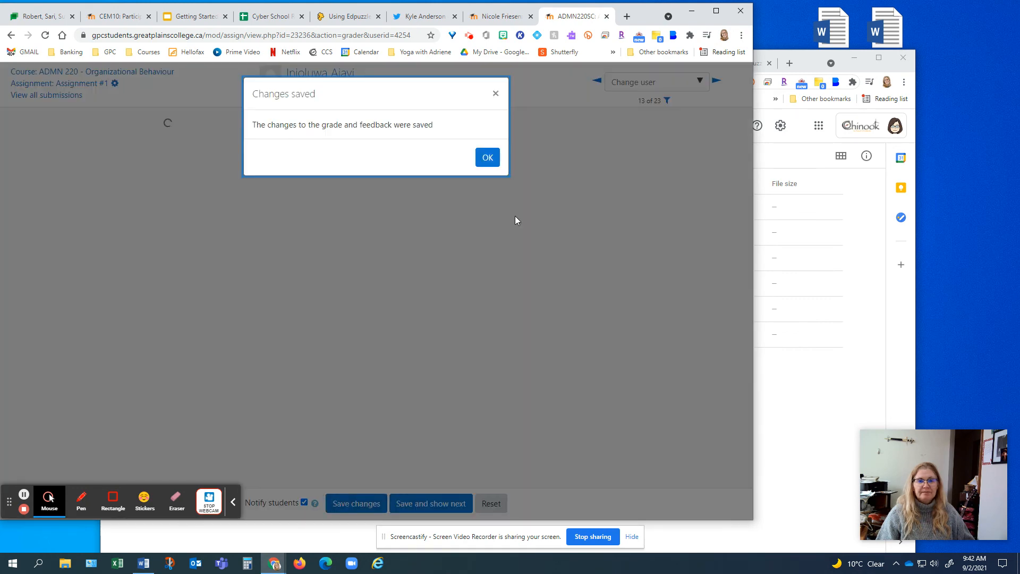
pyautogui.click(485, 157)
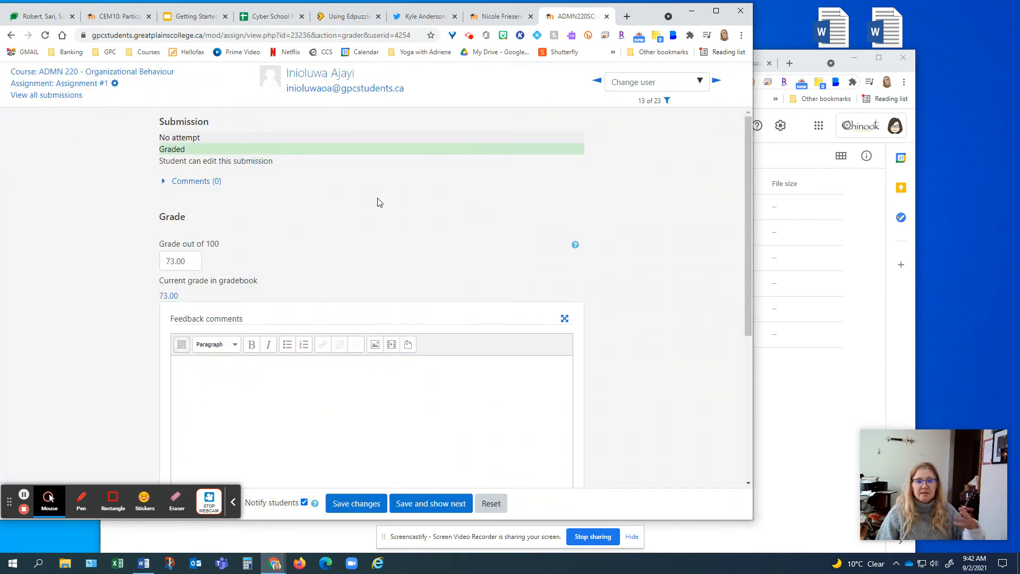
# Go back to the ADMN 220 course and open its grader report to check the student's Assignment #1 grade and course total
pyautogui.click(73, 74)
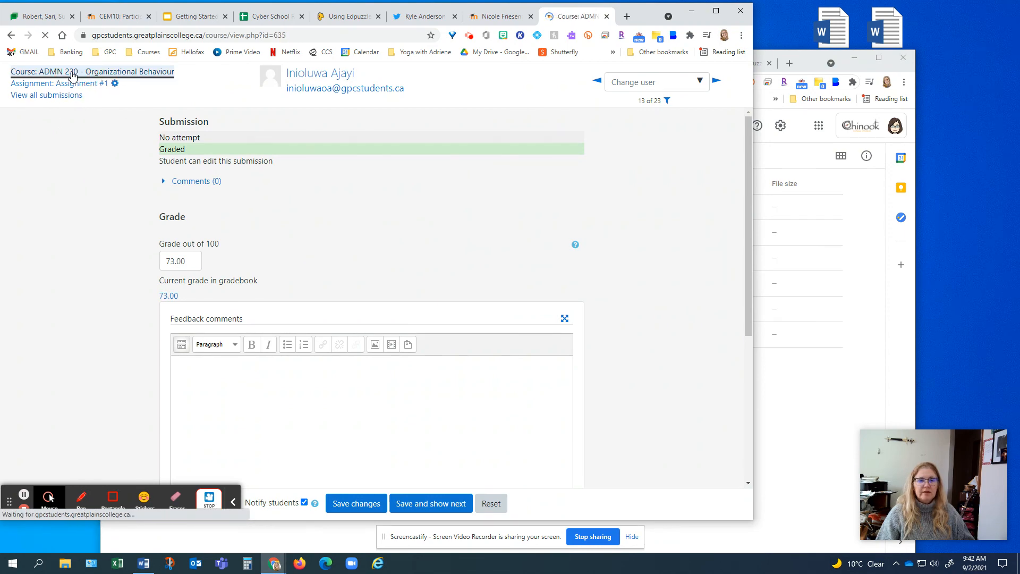
pyautogui.scroll(-4, 47, 279)
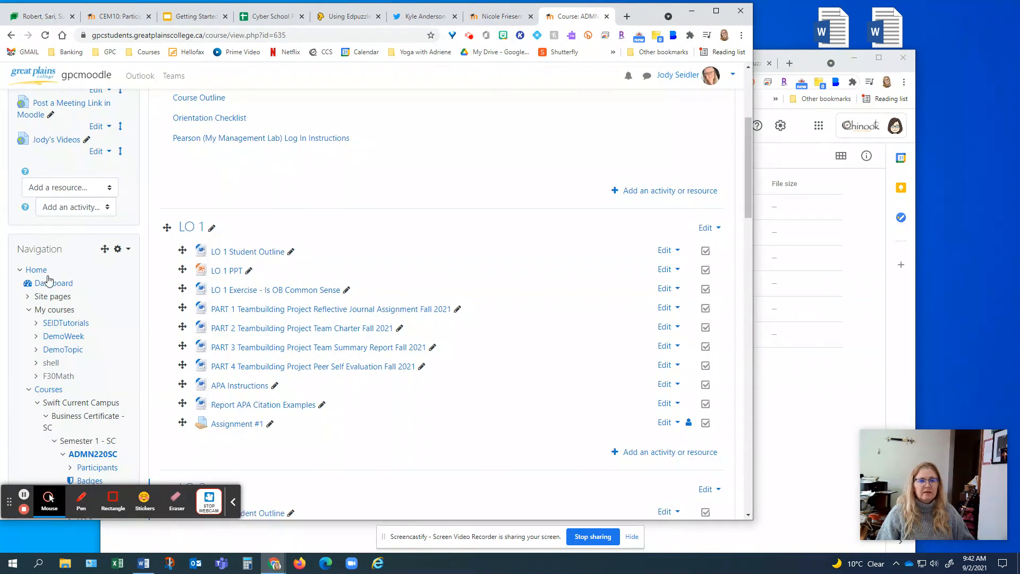
pyautogui.scroll(-3, 55, 386)
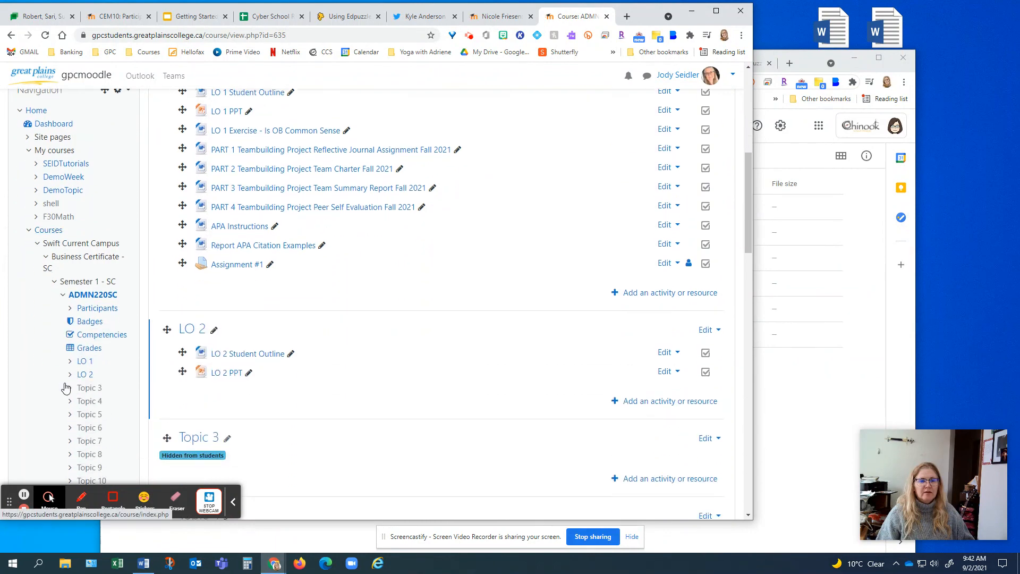
pyautogui.click(87, 349)
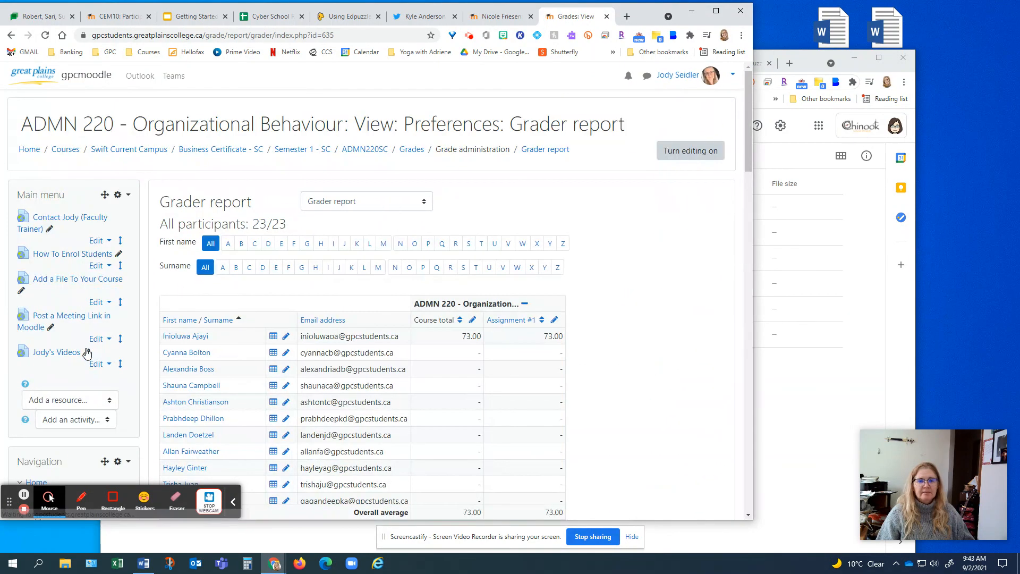
pyautogui.scroll(-2, 194, 287)
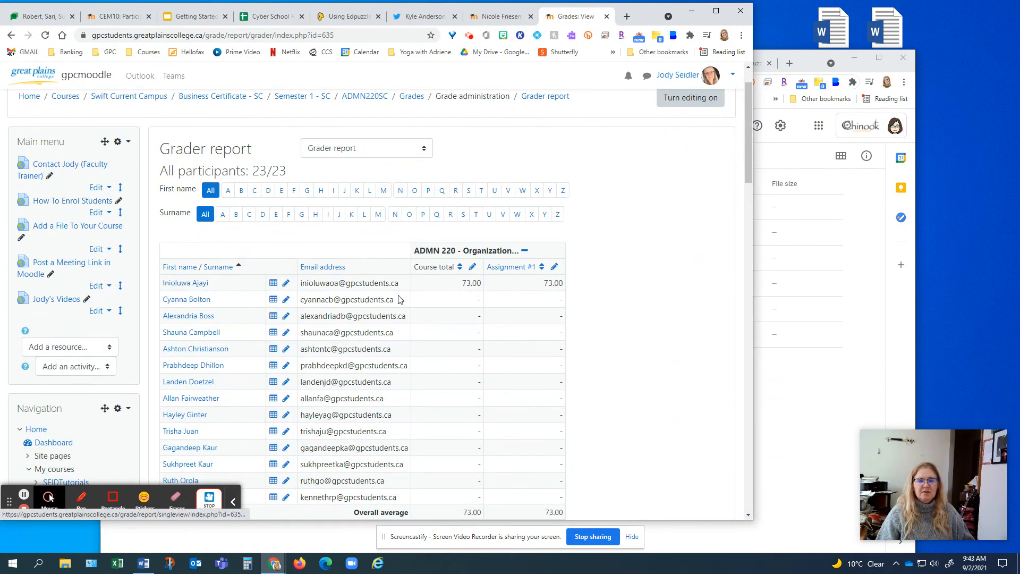
pyautogui.scroll(-2, 497, 214)
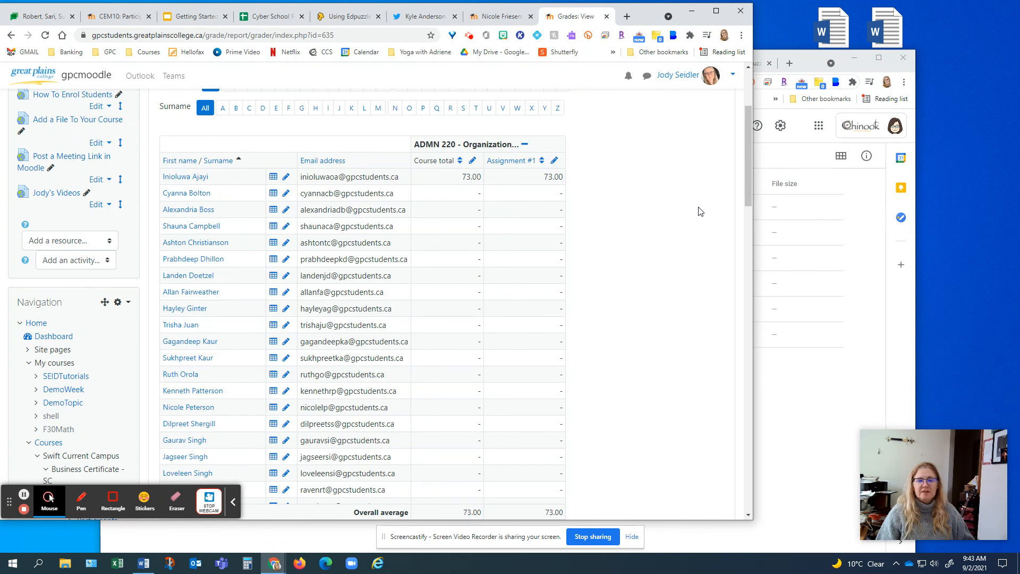
pyautogui.scroll(-1, 700, 212)
pyautogui.scroll(1, 214, 153)
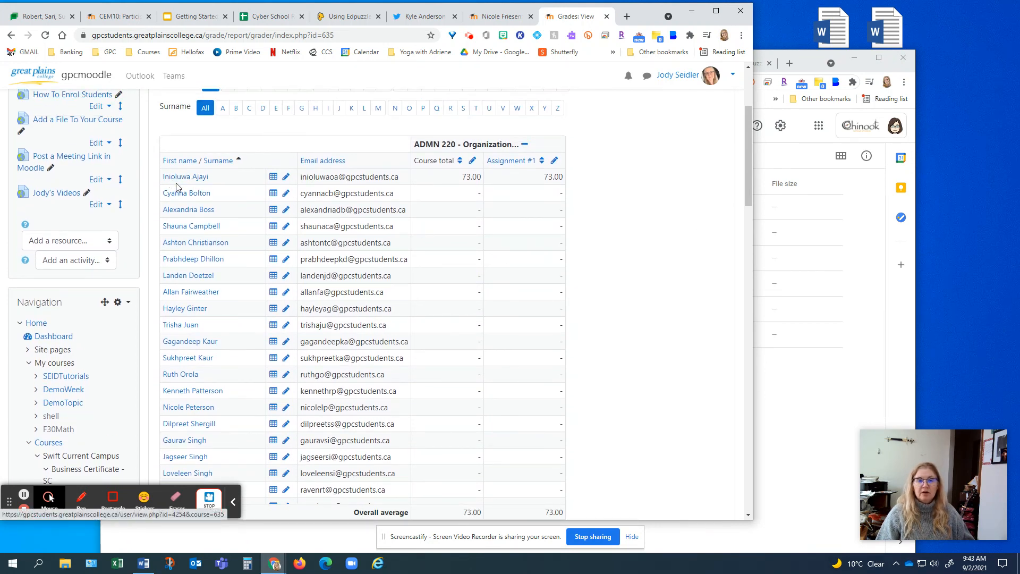
# Open the graded student's user report and view the course total and Assignment #1 percentages
pyautogui.click(273, 176)
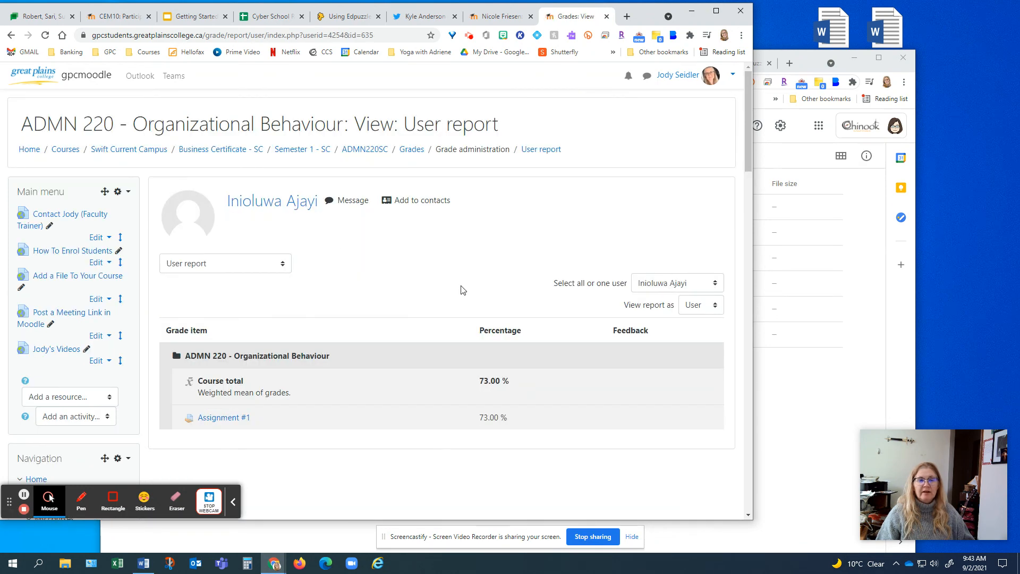
pyautogui.scroll(-2, 457, 281)
pyautogui.scroll(1, 444, 268)
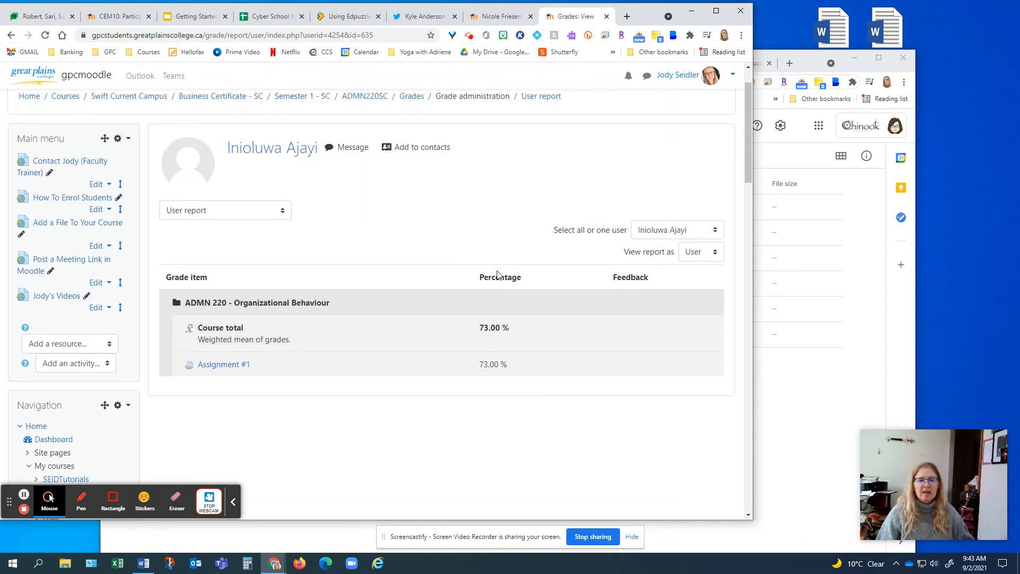